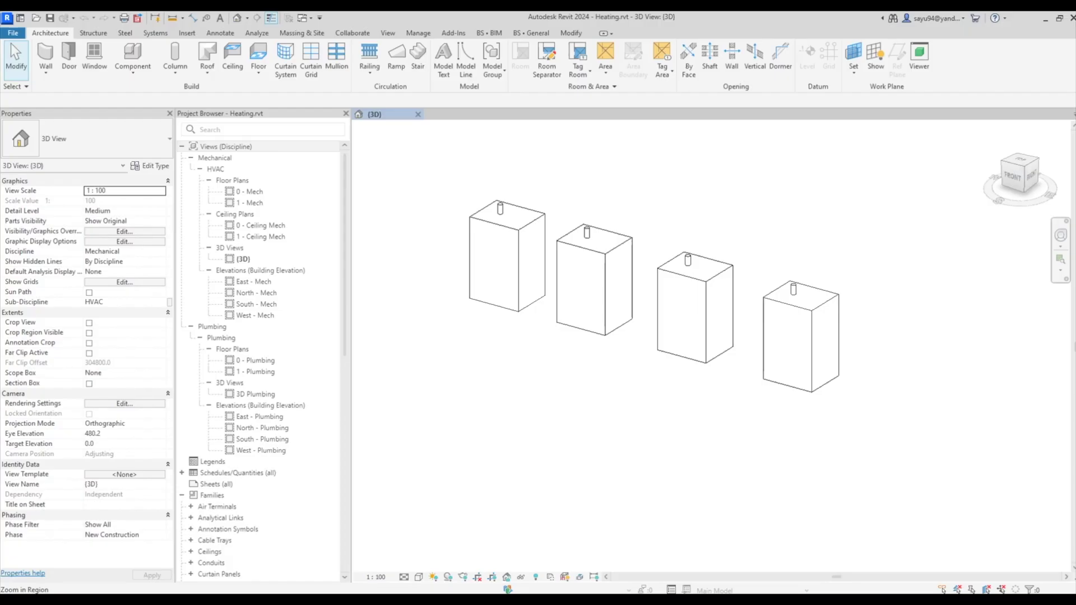
# Show the BS • General add-in tab, then zoom the Heating 3D view and select the four boilers.
pyautogui.click(532, 32)
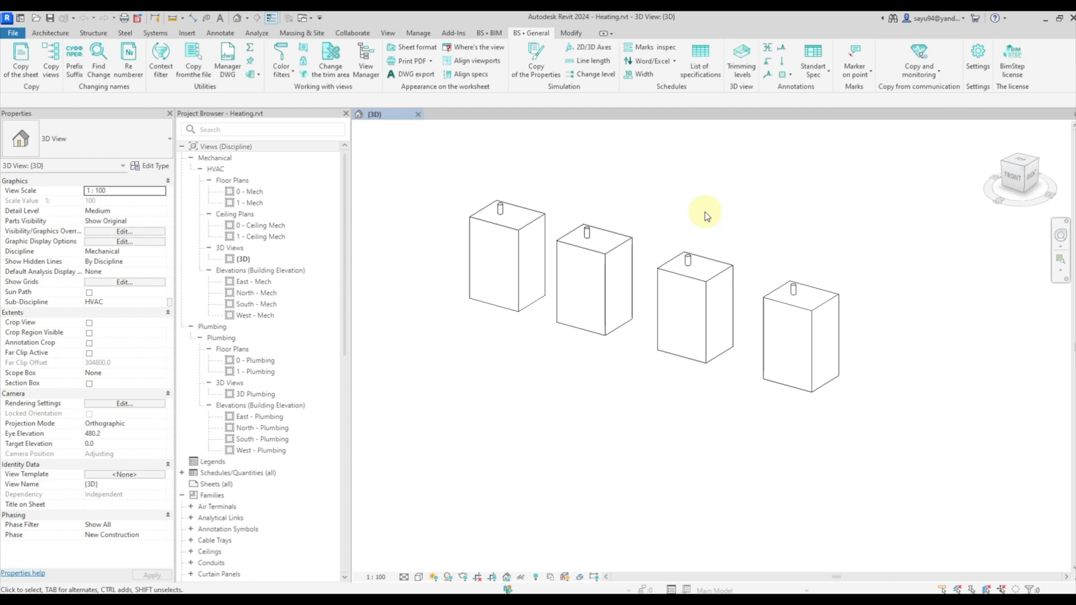
pyautogui.scroll(-3, 671, 211)
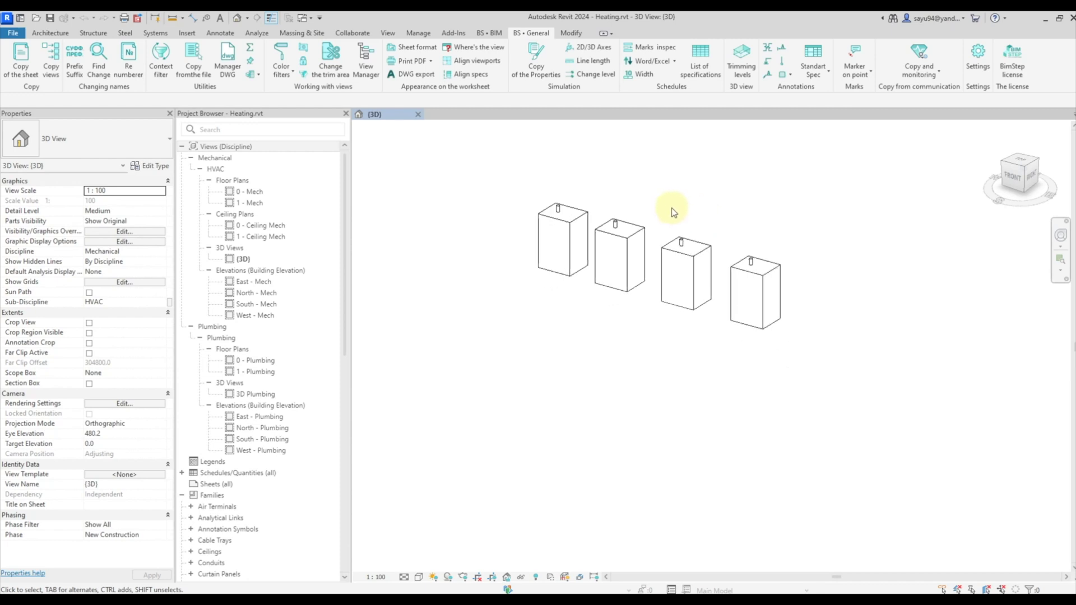
pyautogui.scroll(3, 673, 243)
pyautogui.scroll(-1, 673, 243)
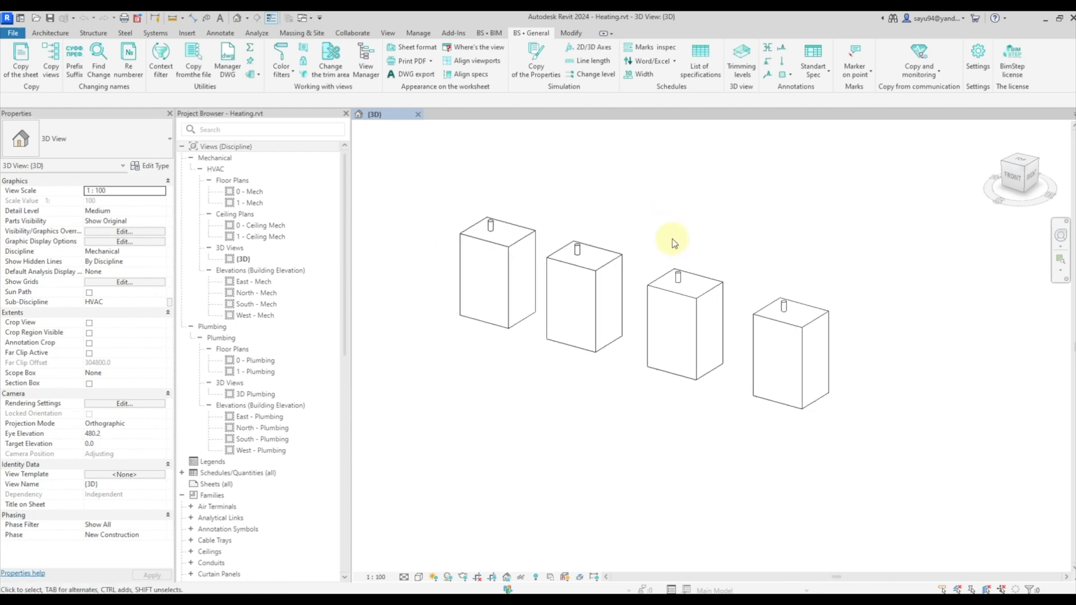
pyautogui.scroll(-2, 601, 240)
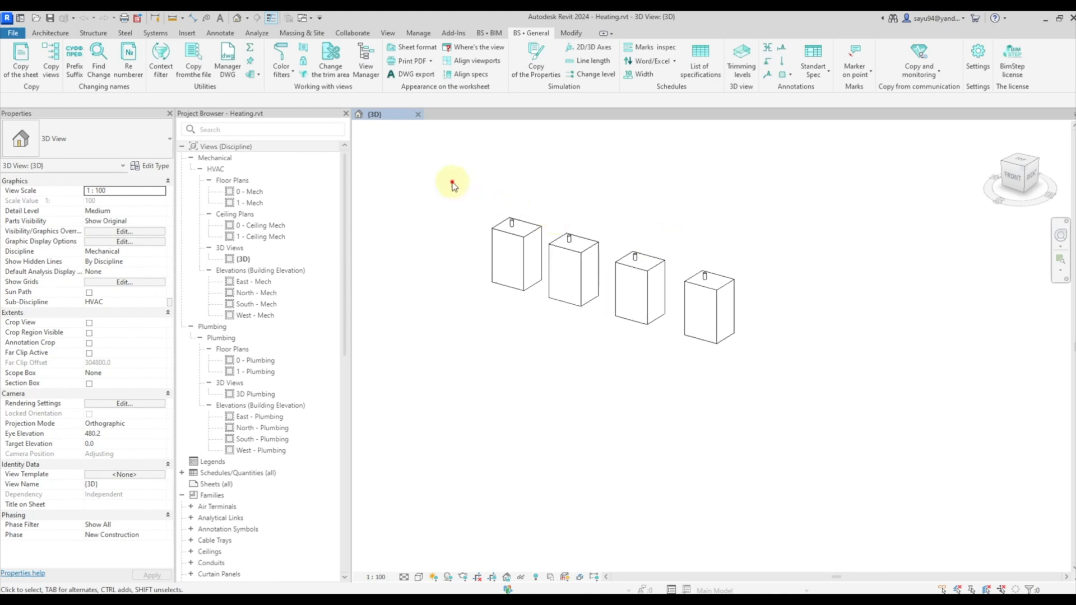
pyautogui.moveTo(452, 182); pyautogui.dragTo(771, 369)
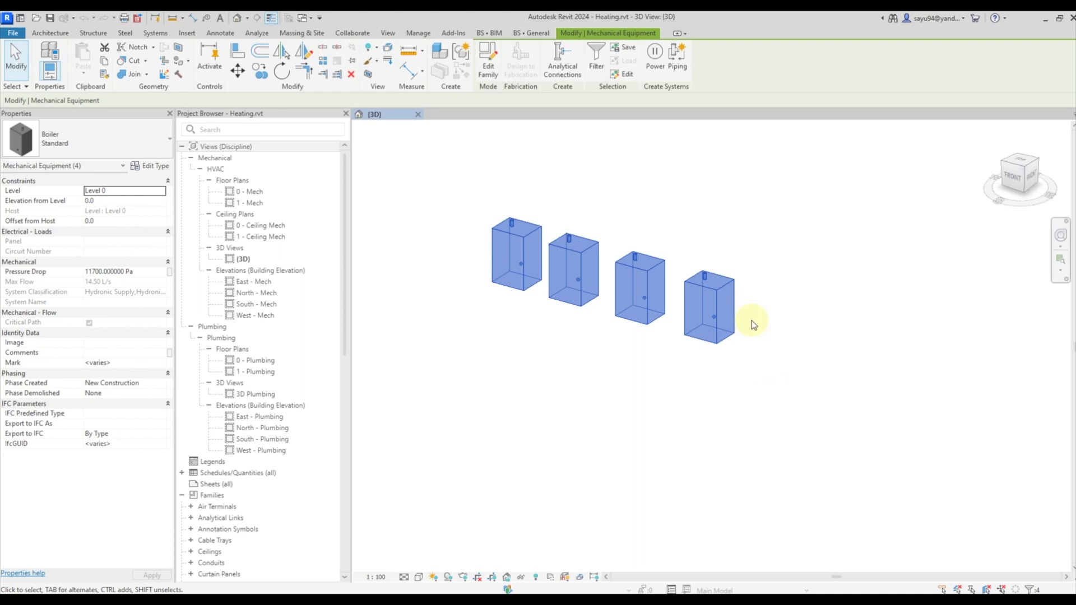
pyautogui.click(751, 324)
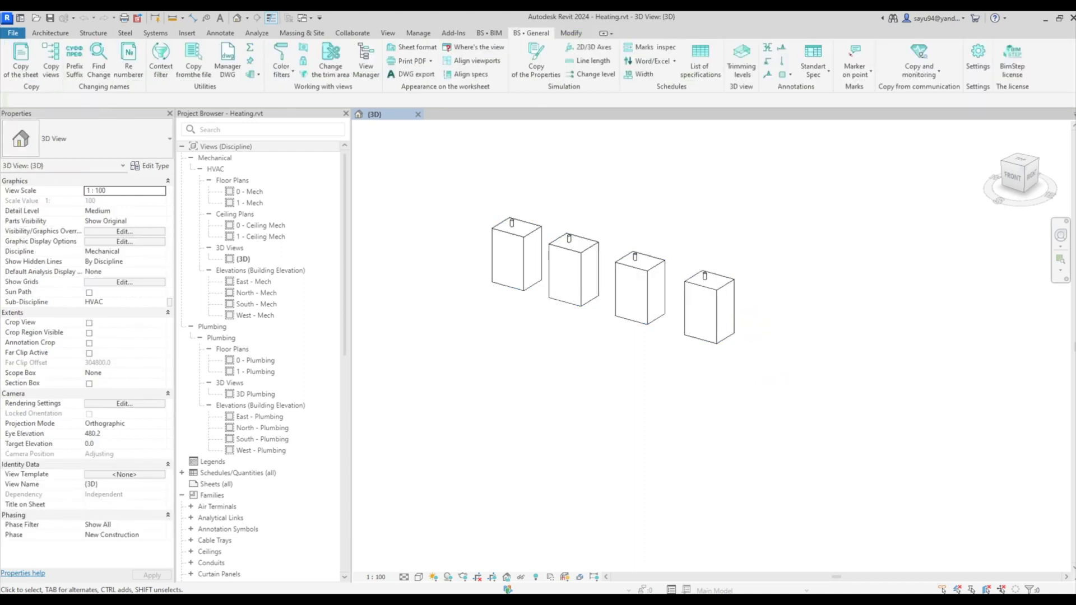
# In Electrical.rvt's 3D view, check the linked Heating.rvt model, deselect it, and orbit to the boilers.
pyautogui.click(305, 567)
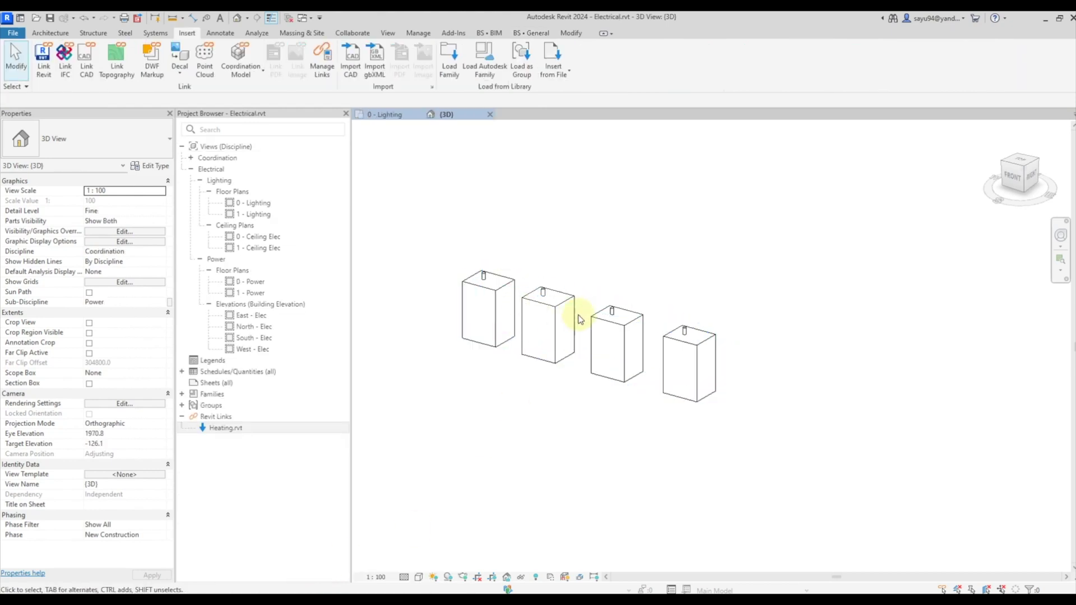
pyautogui.moveTo(570, 313); pyautogui.dragTo(569, 277, button='middle')
pyautogui.click(564, 285)
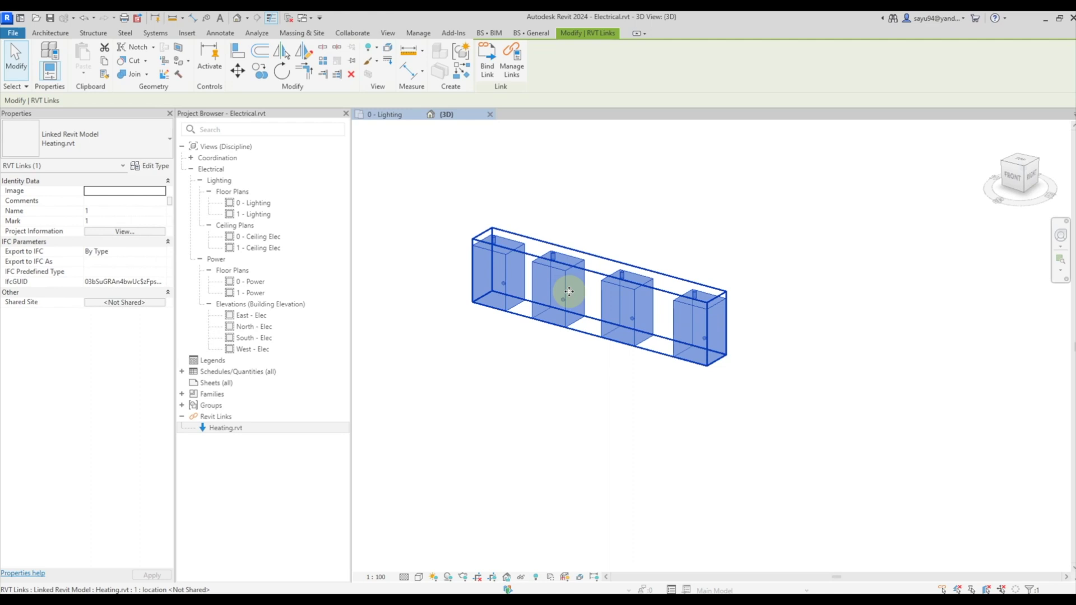
pyautogui.click(620, 240)
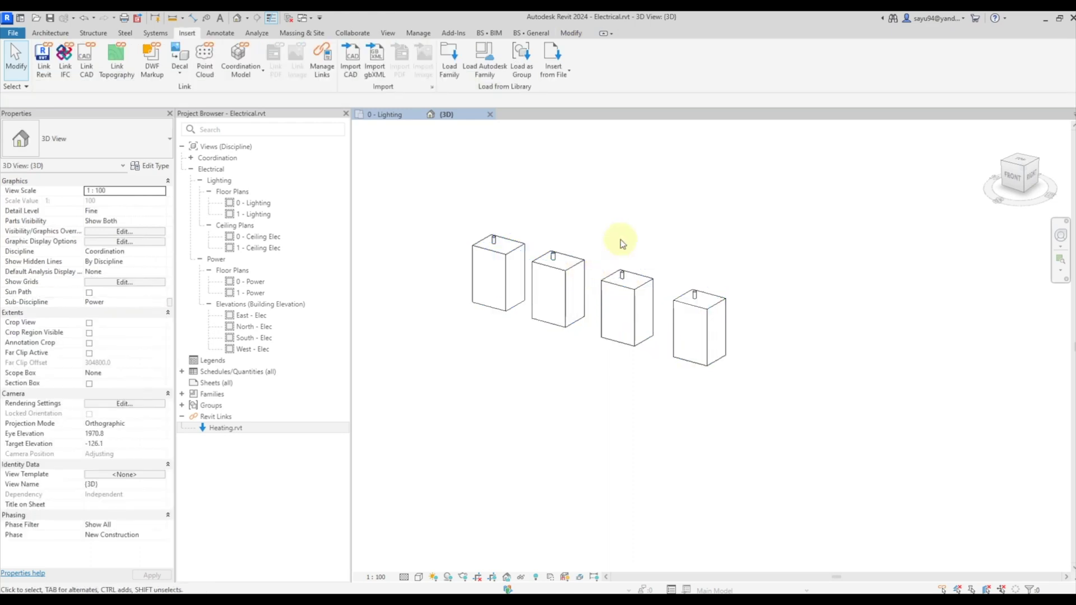
pyautogui.keyDown('shift'); pyautogui.moveTo(687, 283); pyautogui.dragTo(695, 285, button='middle'); pyautogui.keyUp('shift')
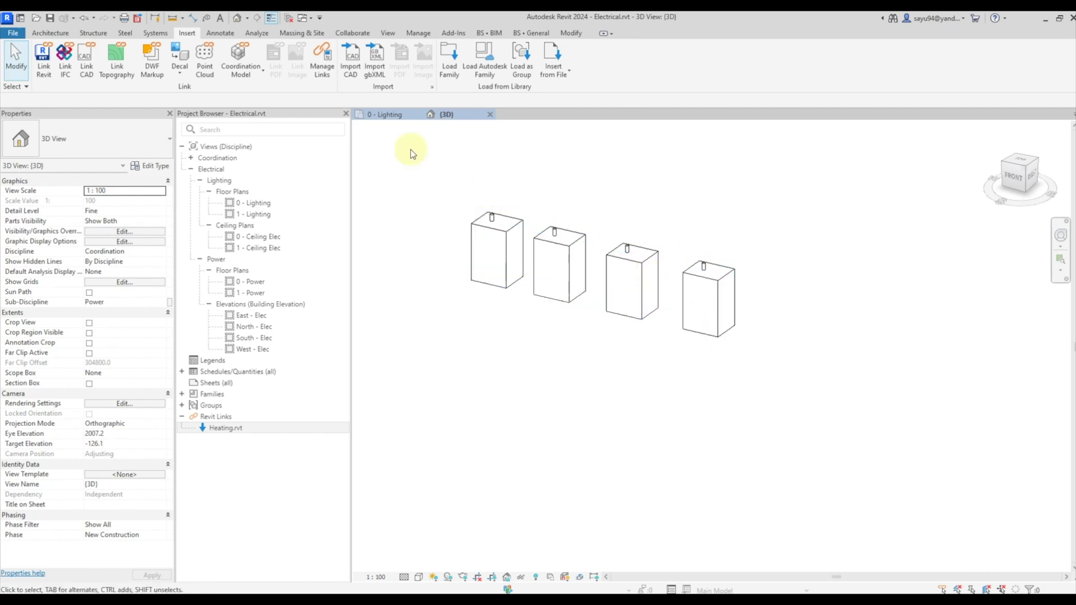
pyautogui.click(350, 34)
pyautogui.click(527, 70)
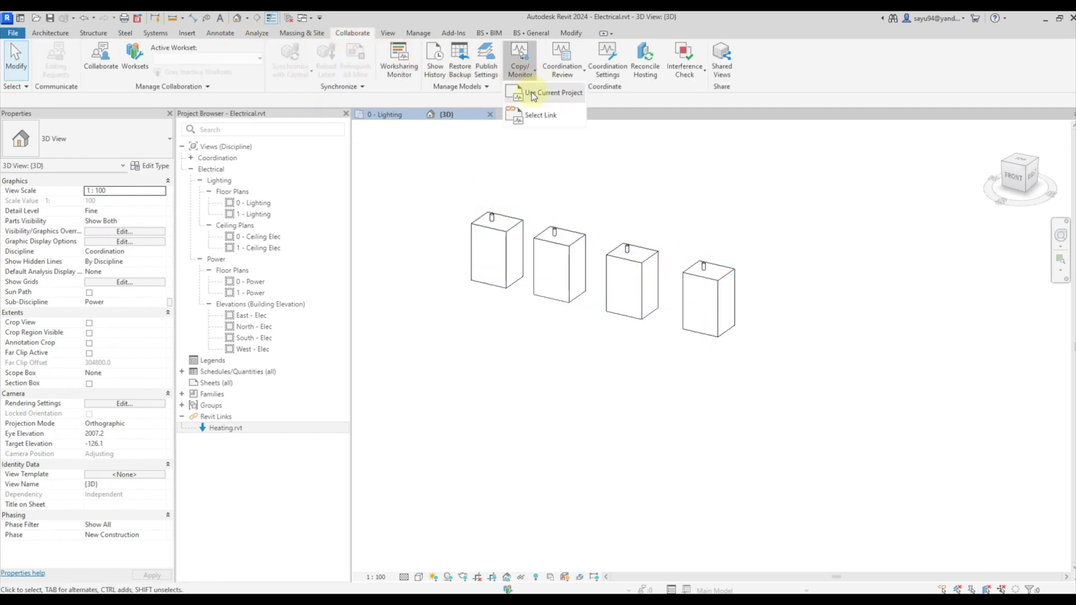
pyautogui.click(533, 93)
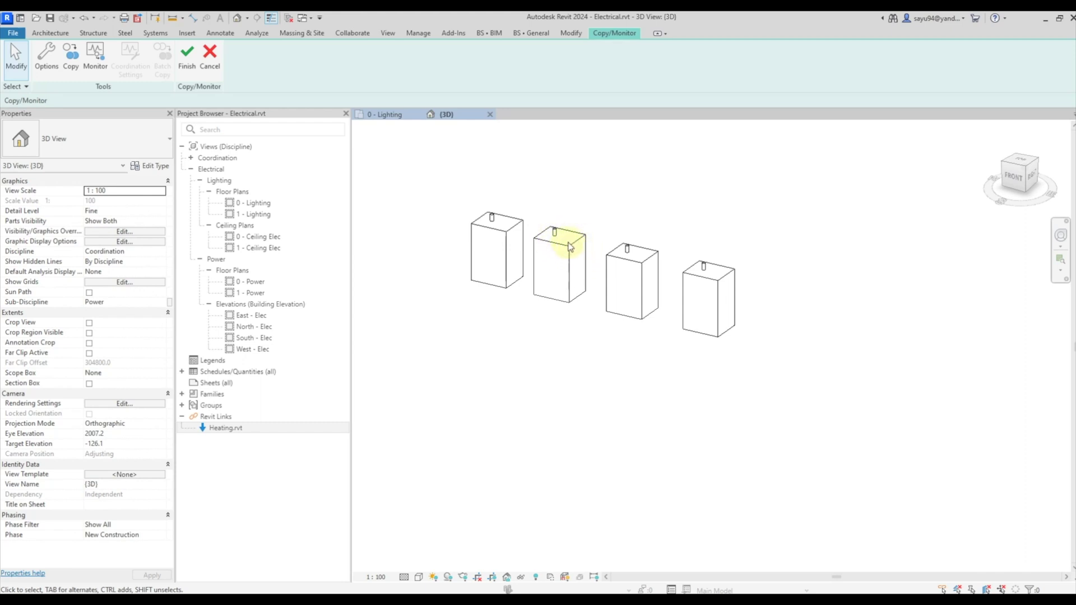
pyautogui.click(211, 54)
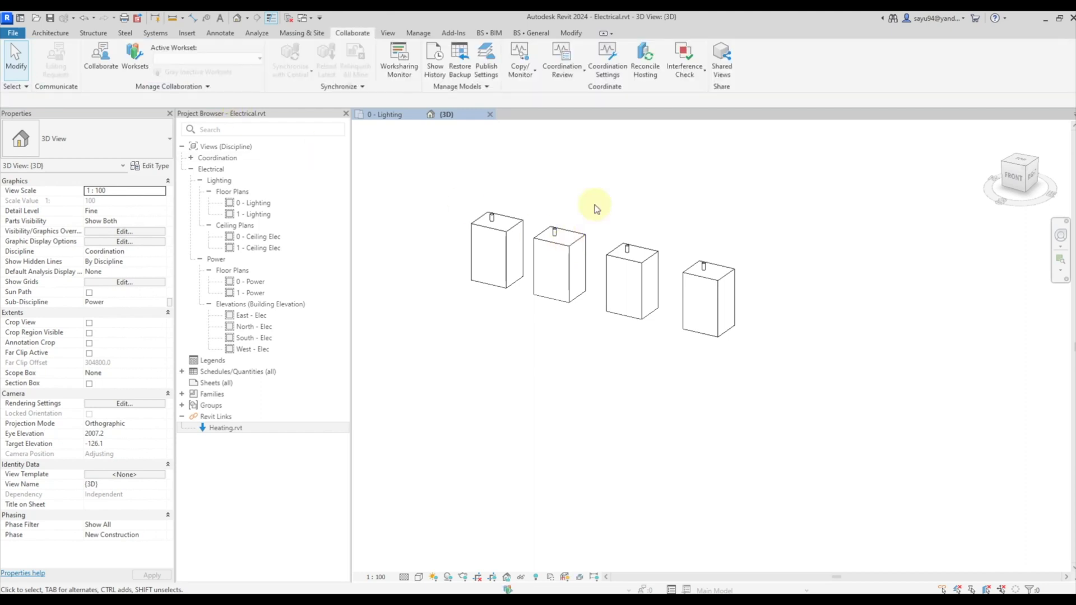
pyautogui.click(531, 32)
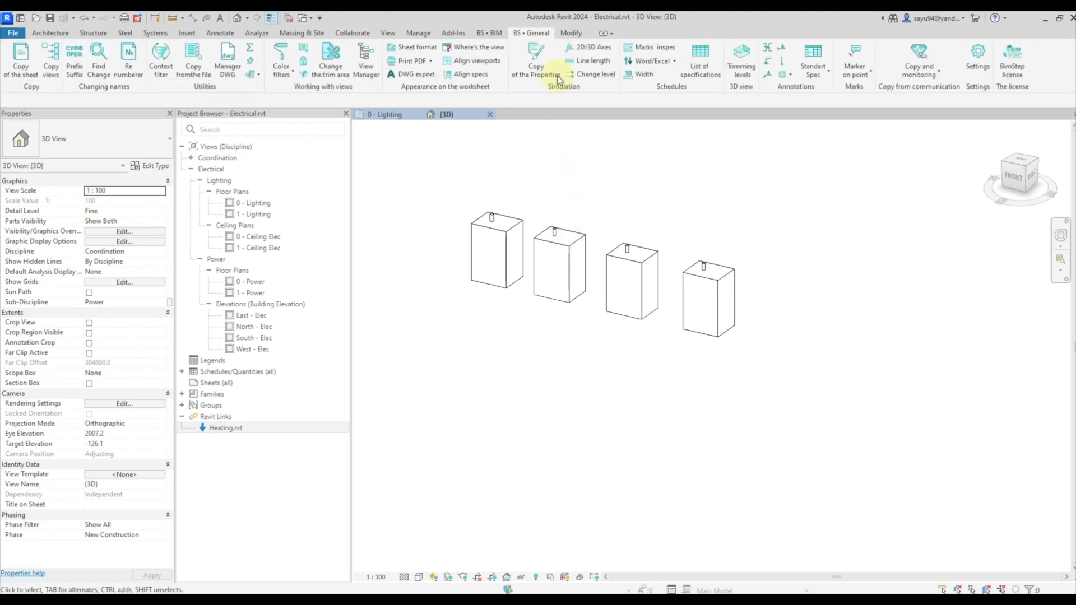
pyautogui.click(922, 55)
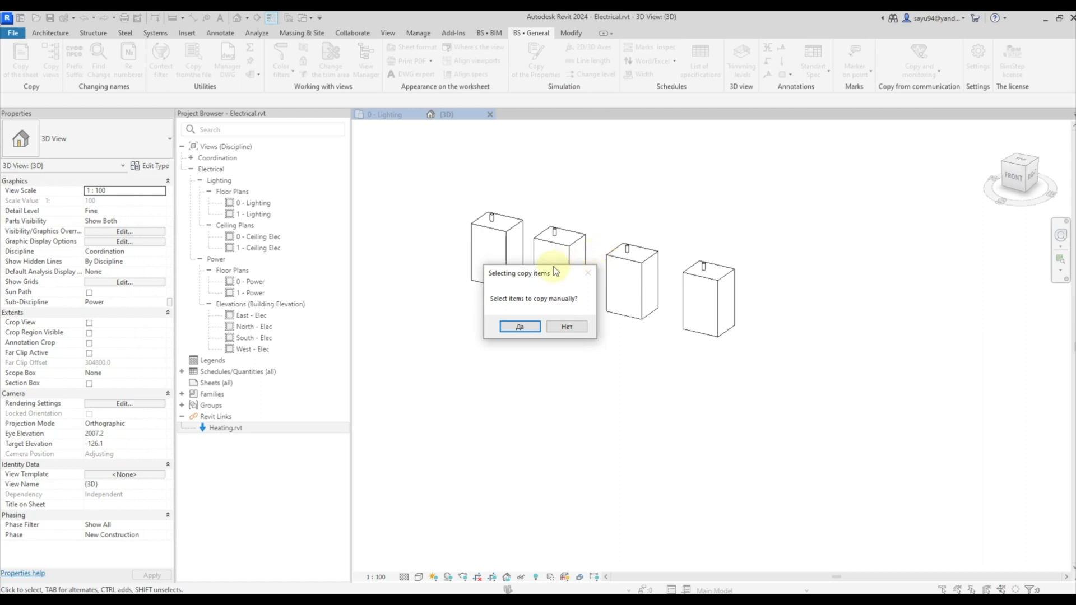
pyautogui.moveTo(543, 276); pyautogui.dragTo(550, 275)
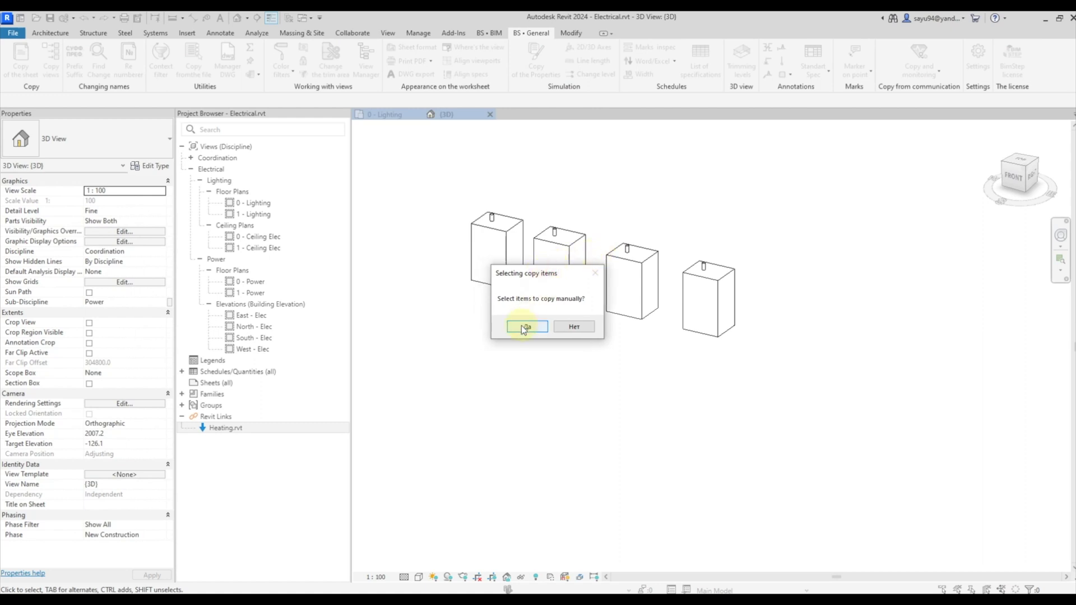
pyautogui.click(523, 326)
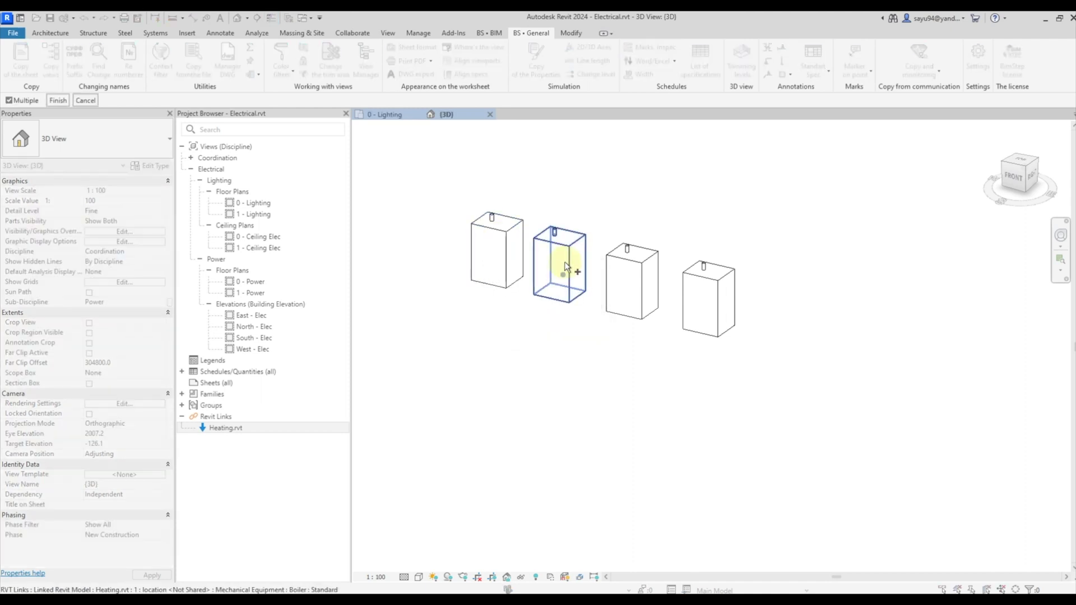
pyautogui.click(712, 308)
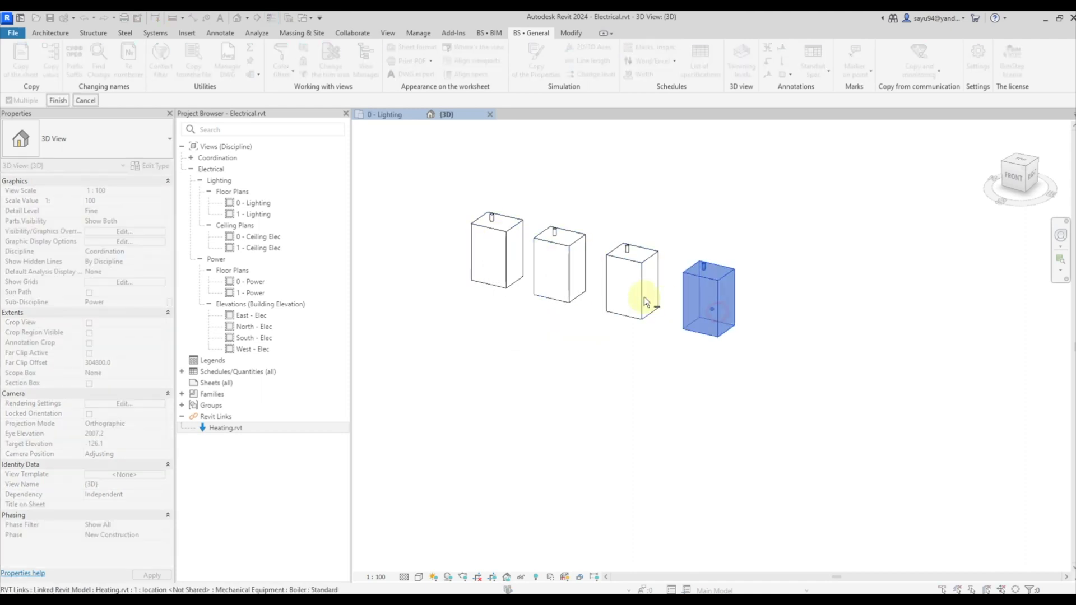
pyautogui.click(644, 298)
pyautogui.click(641, 293)
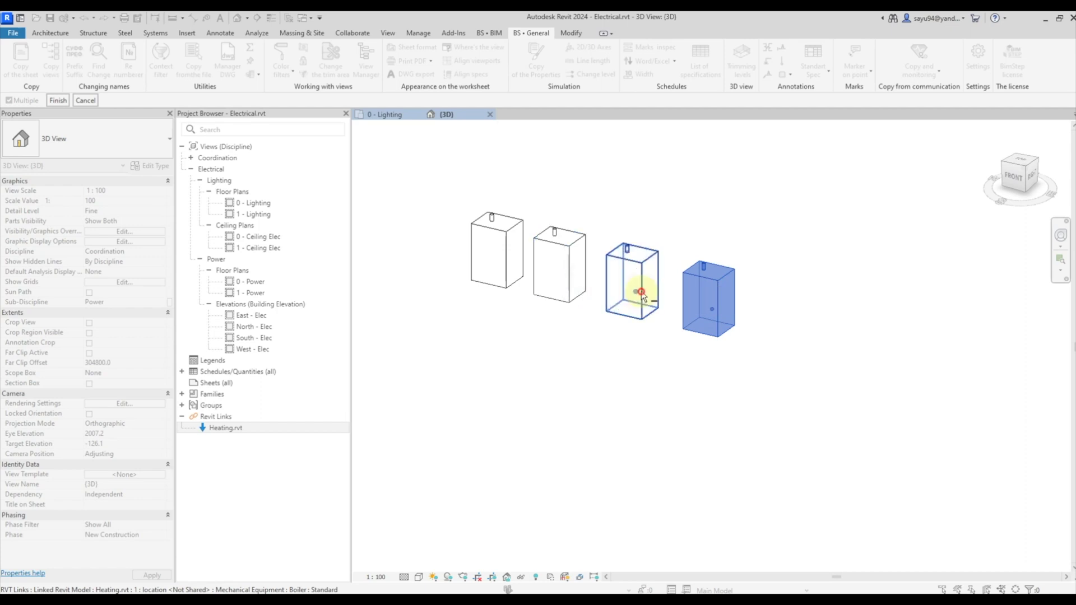
pyautogui.click(709, 302)
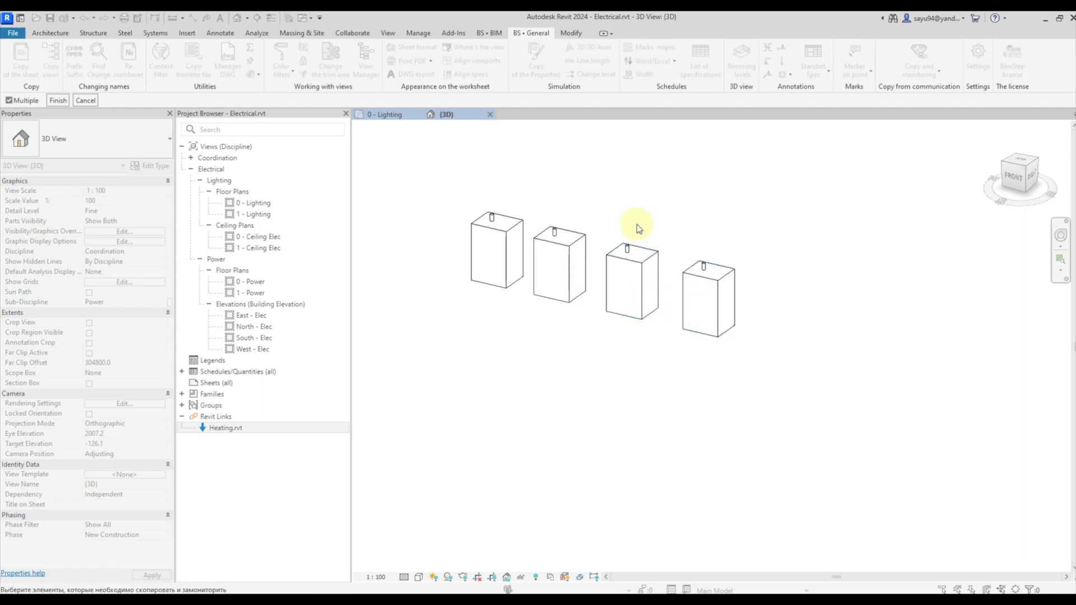
pyautogui.press('Return')
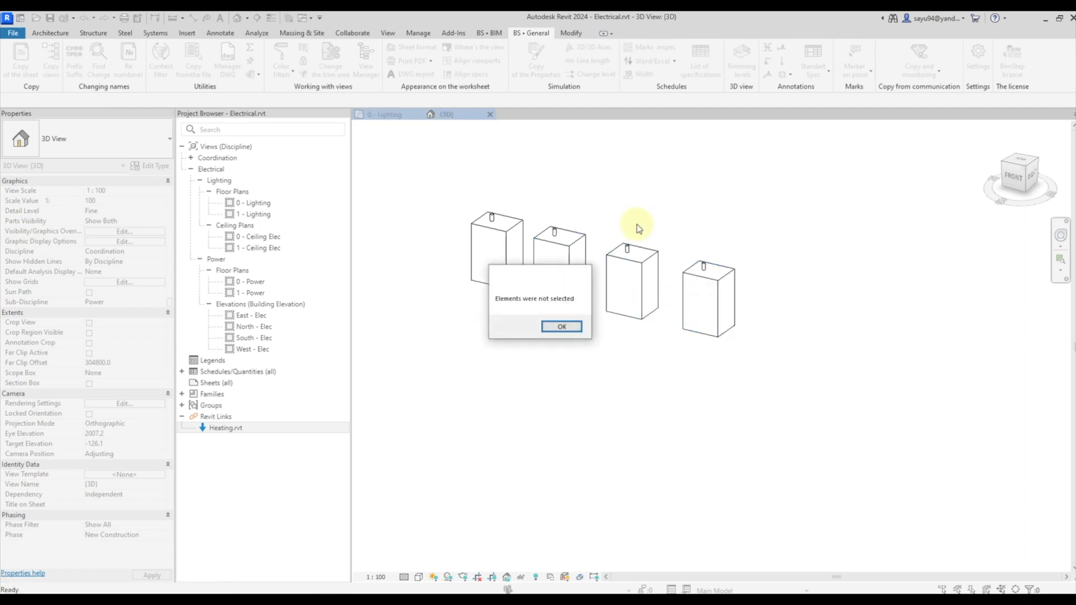
pyautogui.press('Return')
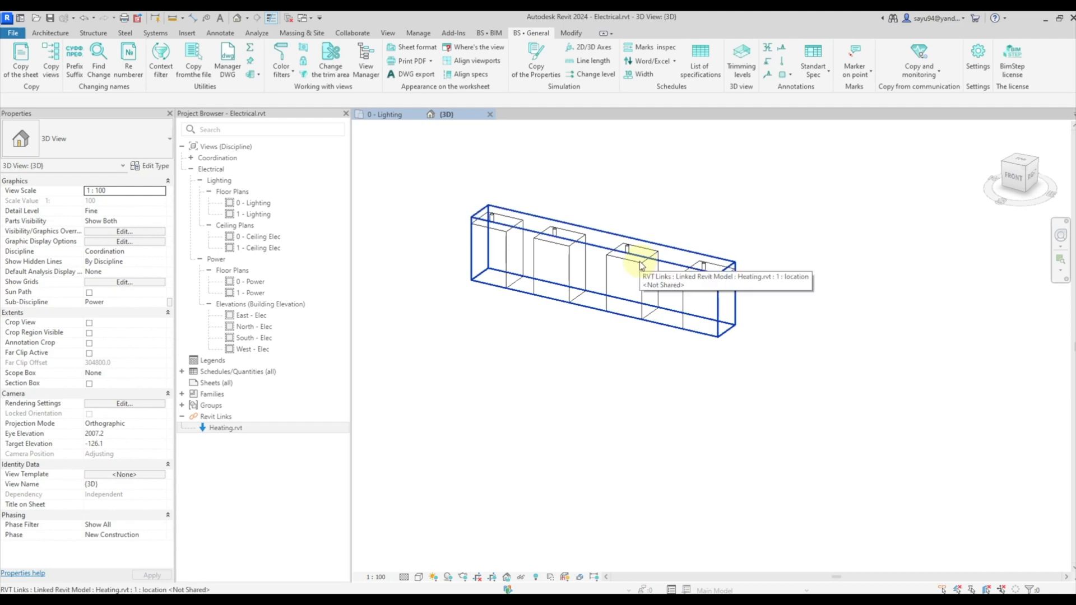
pyautogui.click(920, 56)
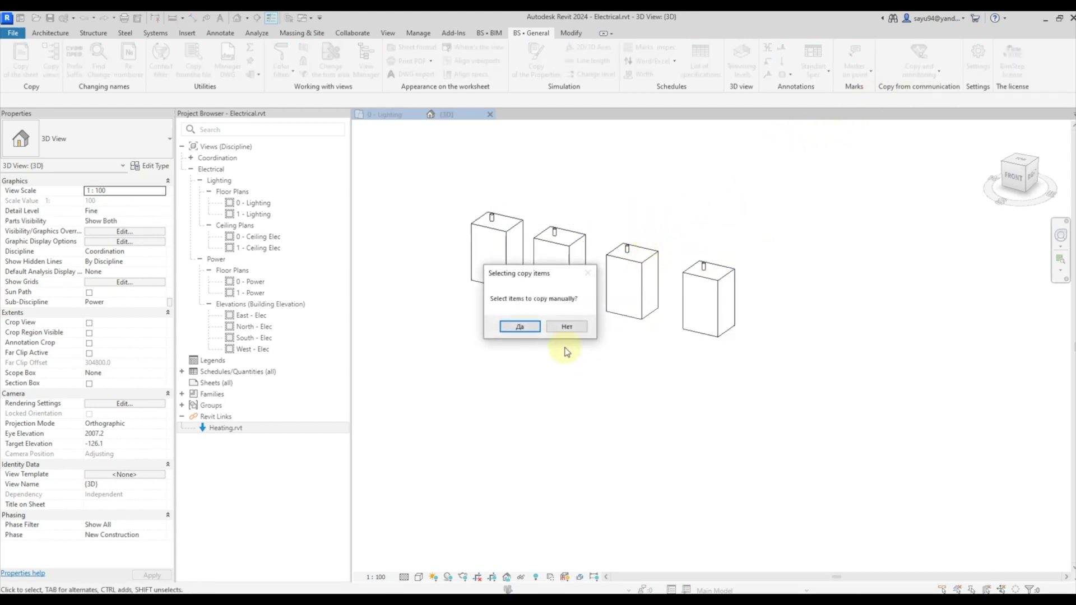
pyautogui.click(566, 325)
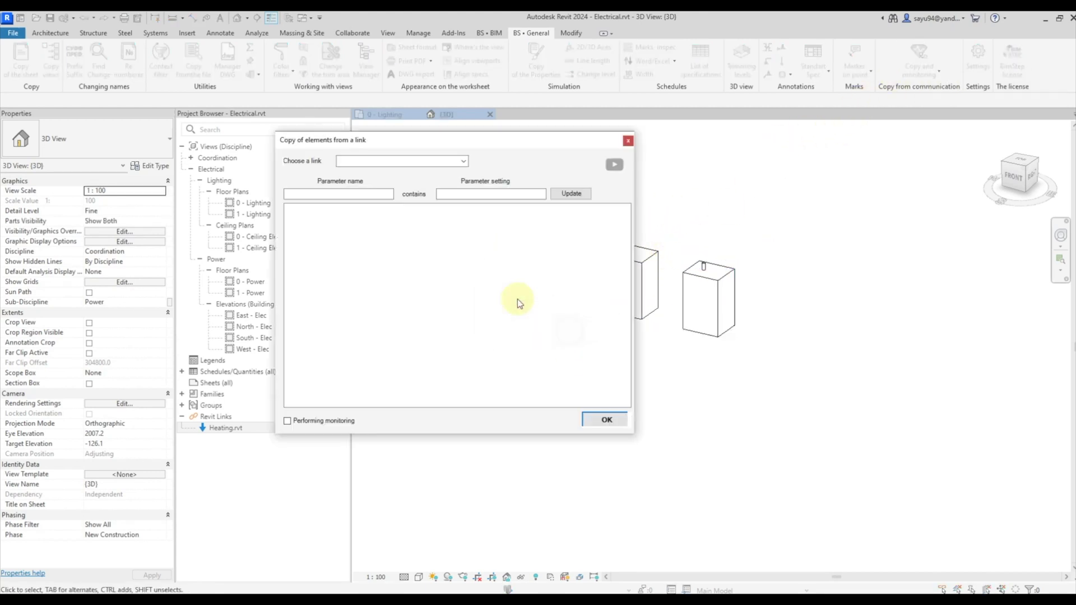
pyautogui.click(464, 162)
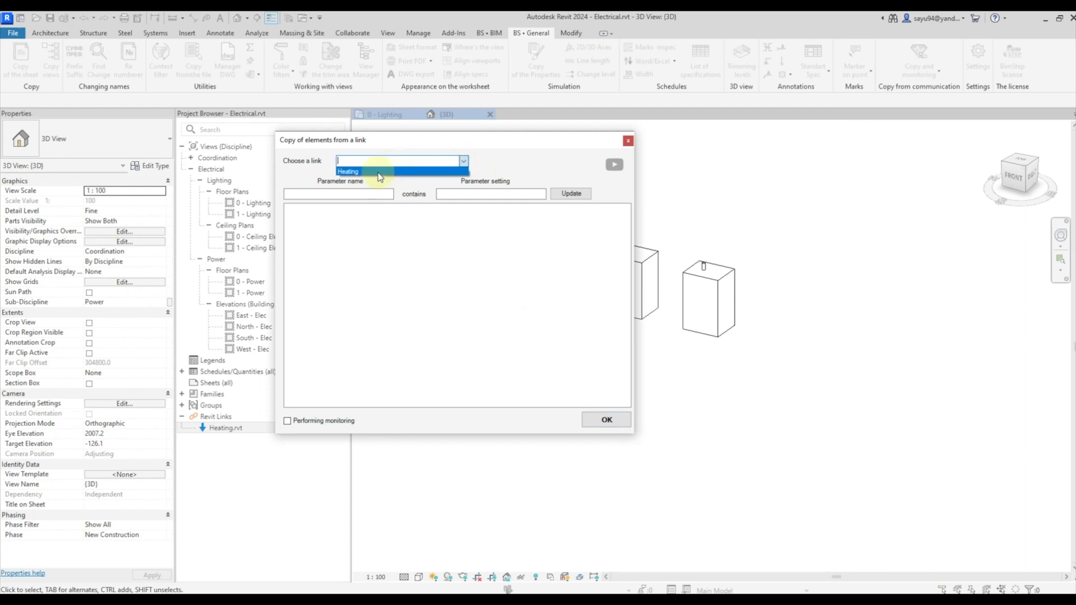
pyautogui.click(378, 172)
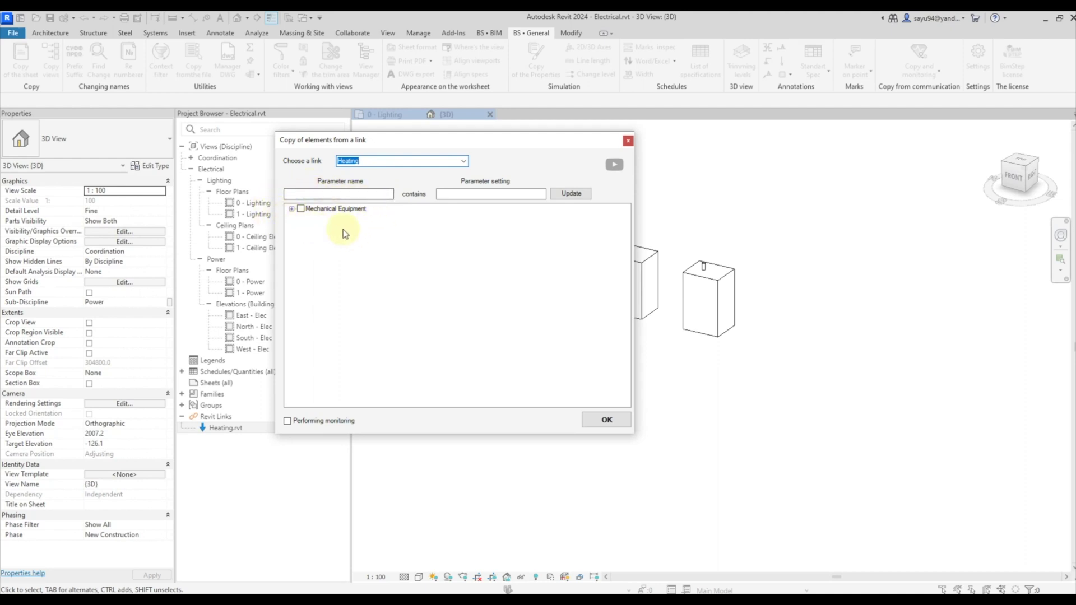
pyautogui.click(292, 208)
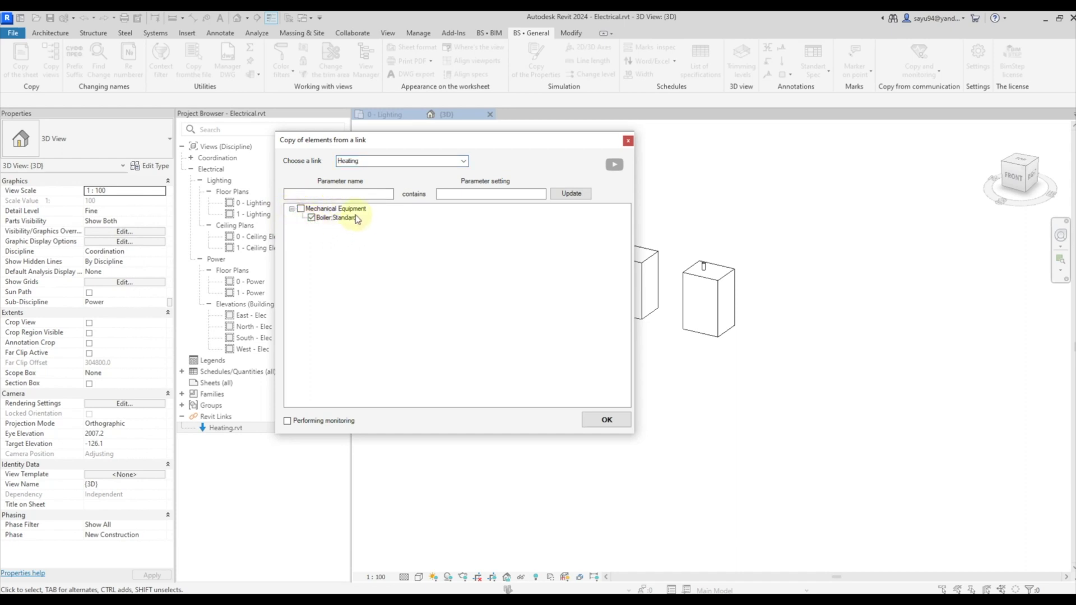
pyautogui.click(321, 192)
pyautogui.click(628, 141)
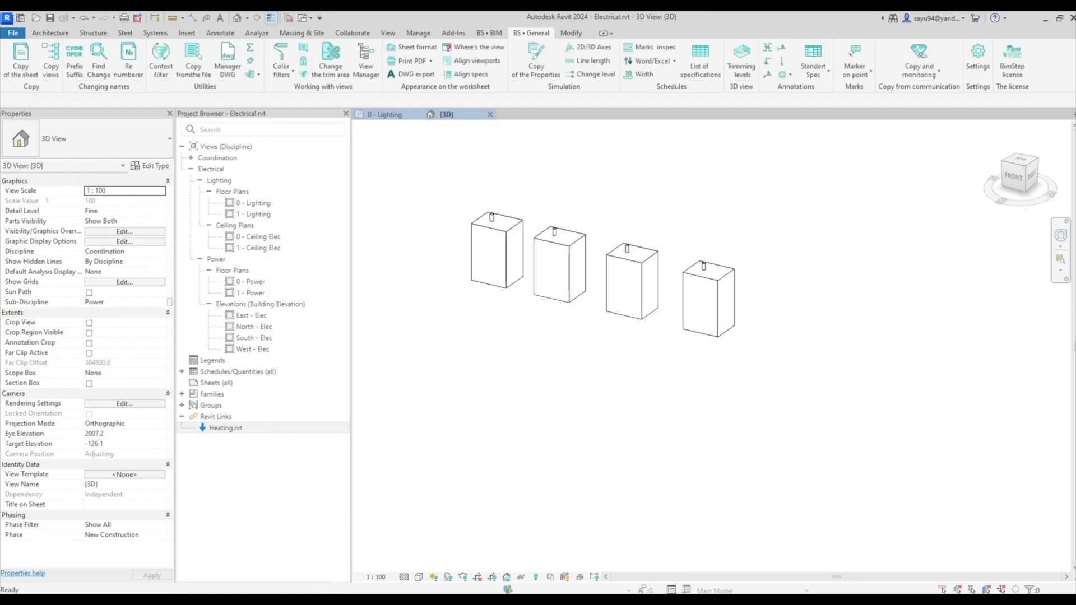
pyautogui.click(403, 571)
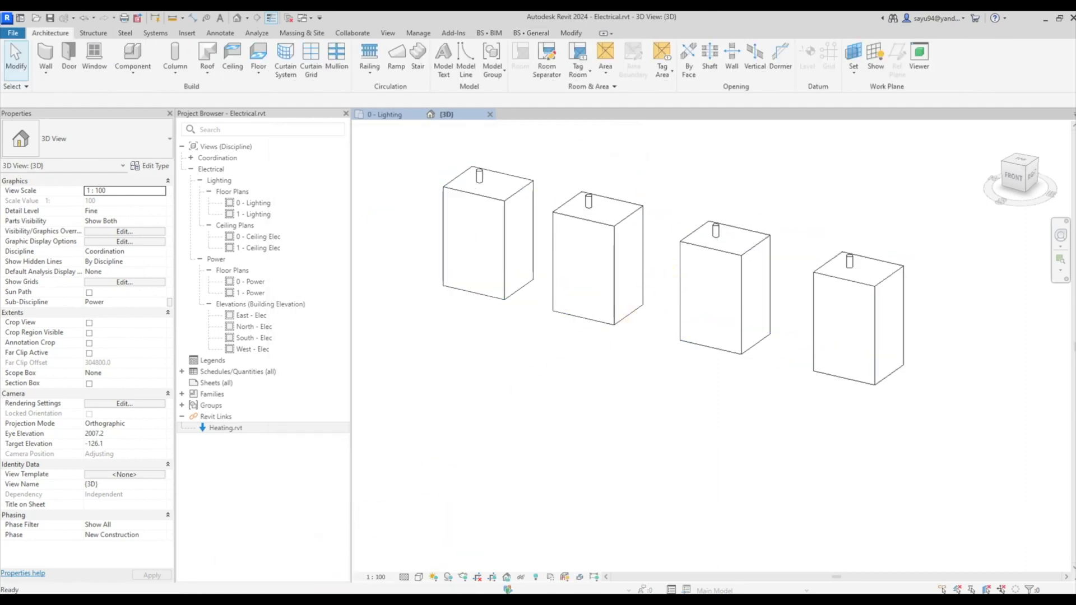
# In Heating.rvt, start placing a mechanical equipment component and browse the available equipment types.
pyautogui.moveTo(288, 582)
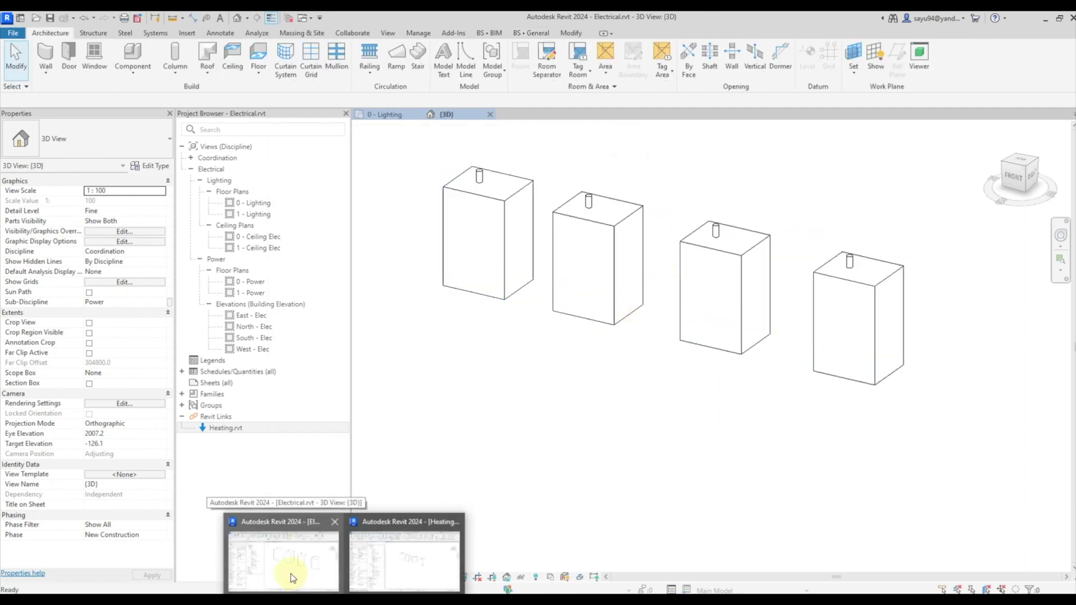
pyautogui.click(404, 561)
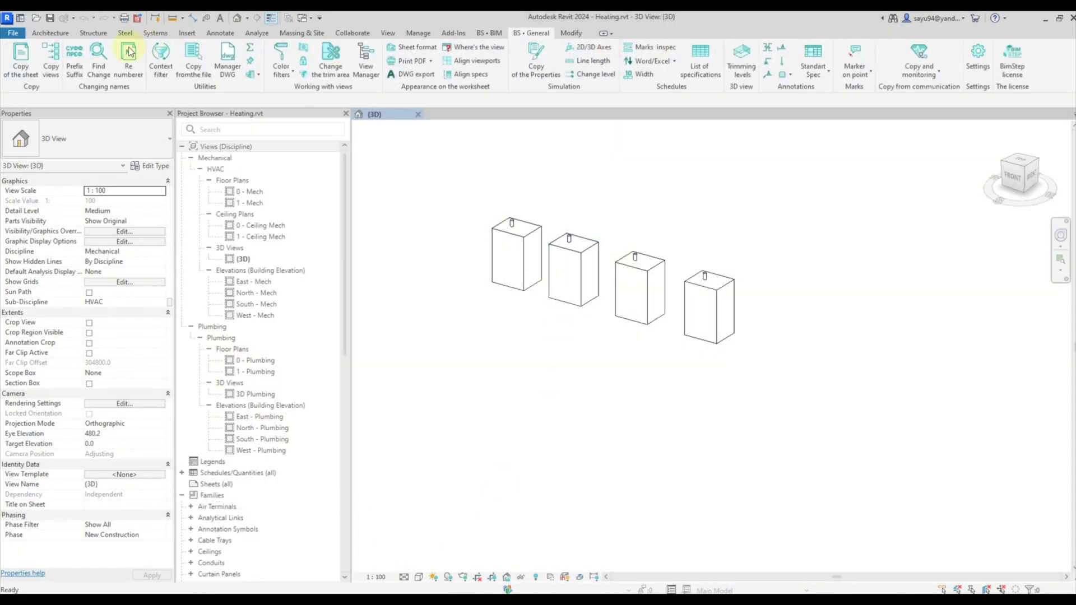
pyautogui.click(51, 32)
pyautogui.click(119, 55)
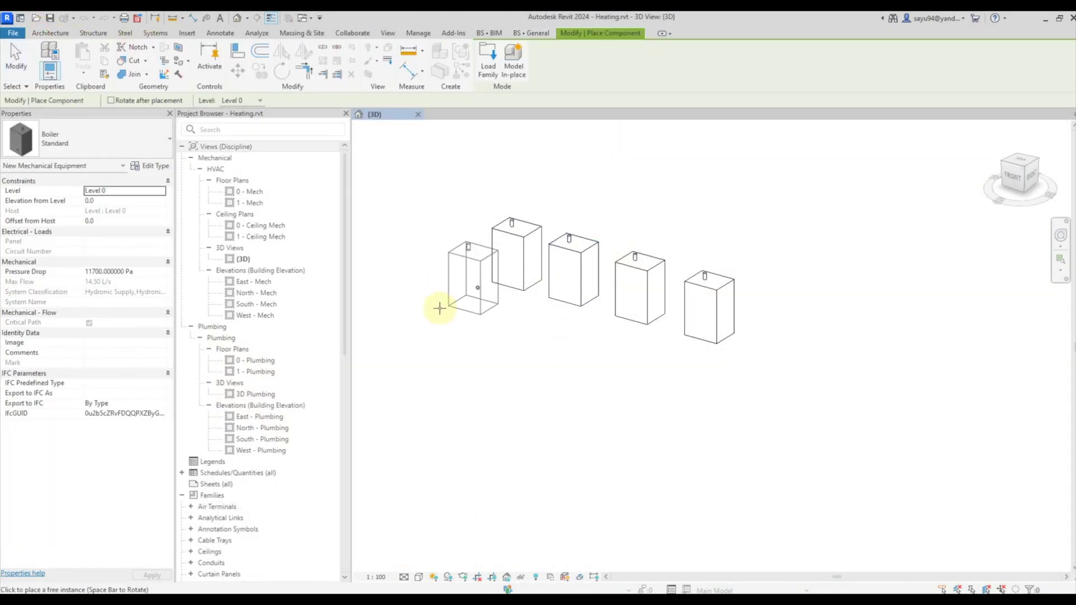
pyautogui.click(90, 140)
pyautogui.scroll(-10, 61, 308)
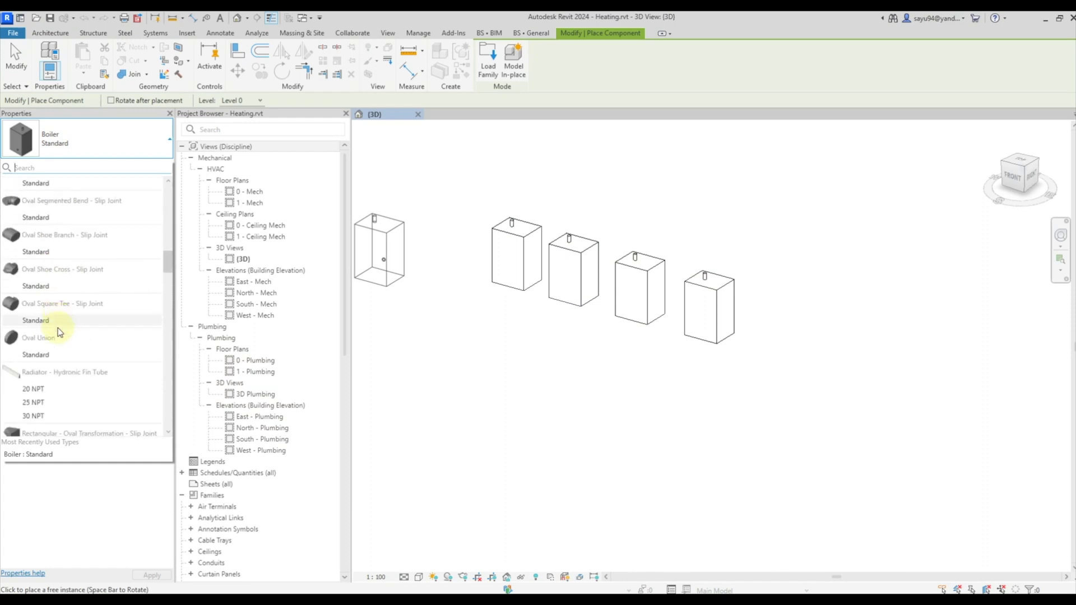
pyautogui.scroll(3, 62, 263)
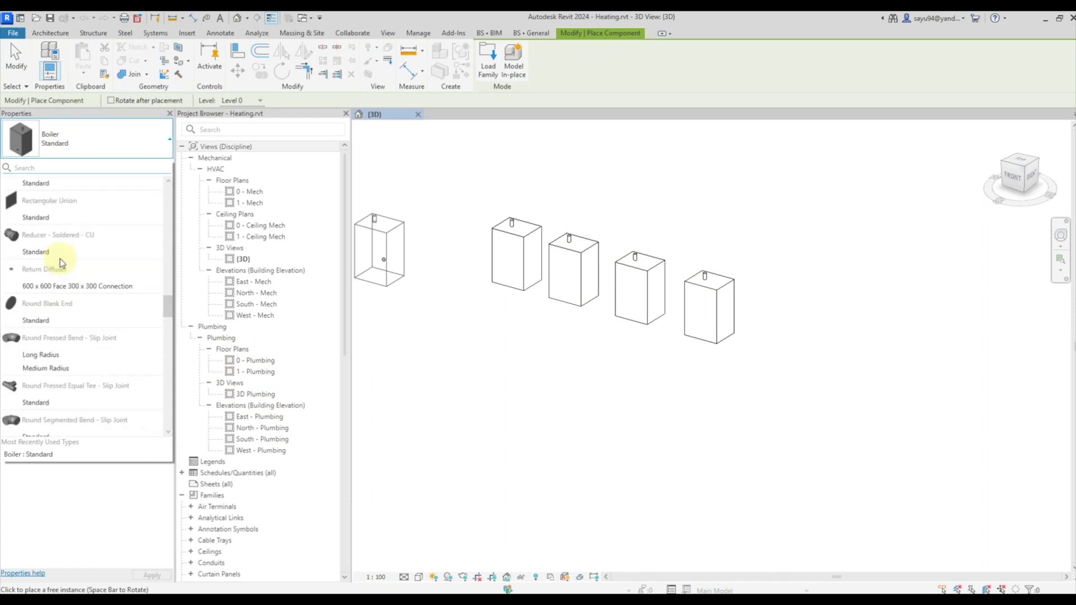
pyautogui.scroll(5, 61, 275)
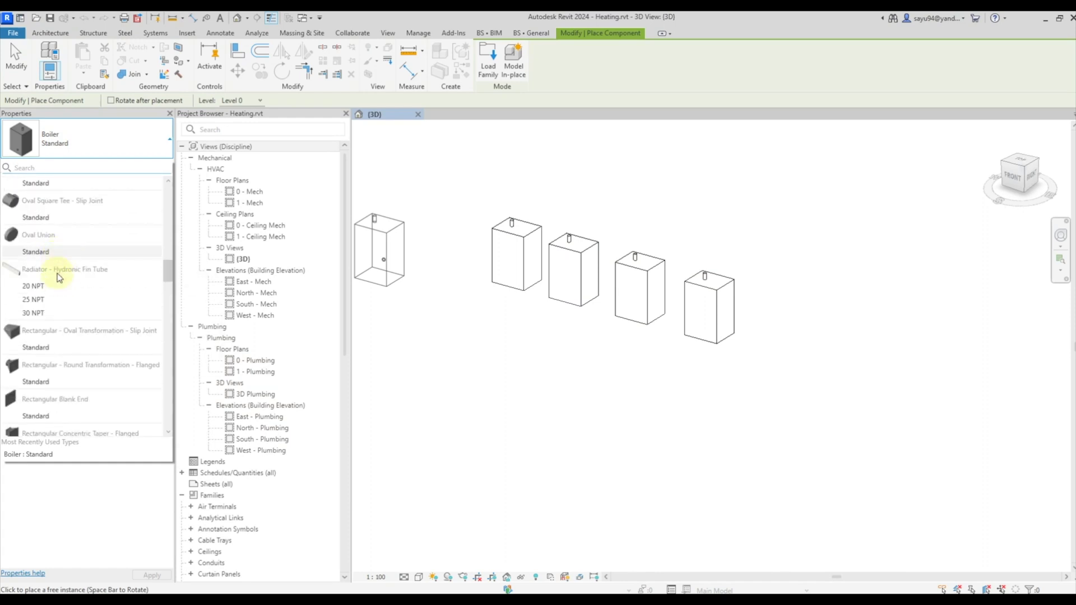
# Place four 3.9 LPS - 0.8 Meter Head inline pumps beside the boilers.
pyautogui.click(56, 141)
pyautogui.scroll(-10, 70, 262)
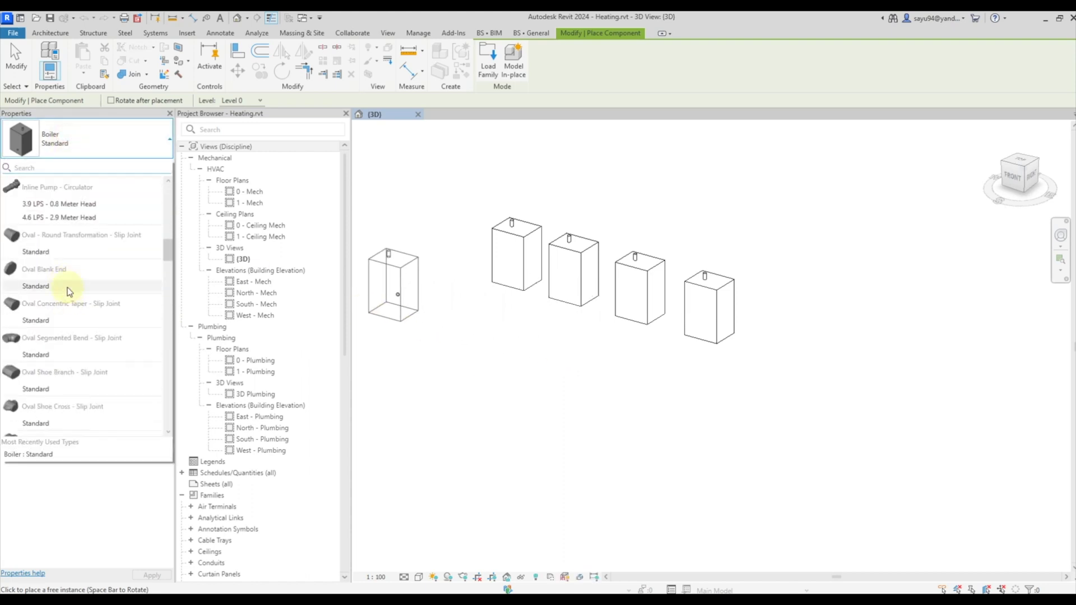
pyautogui.click(49, 205)
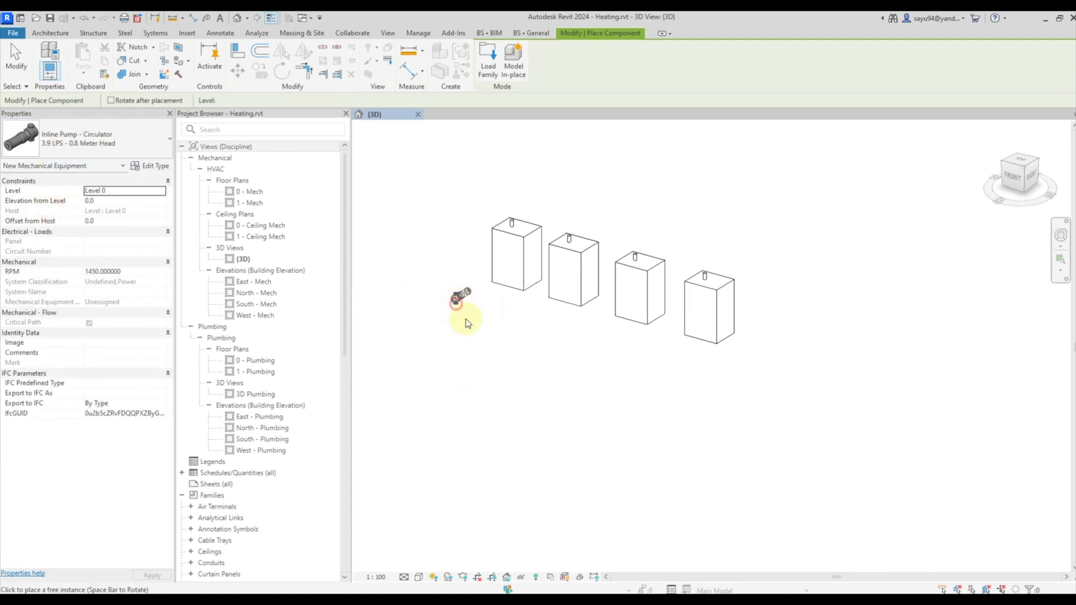
pyautogui.click(435, 334)
pyautogui.click(505, 320)
pyautogui.click(461, 296)
pyautogui.click(370, 298)
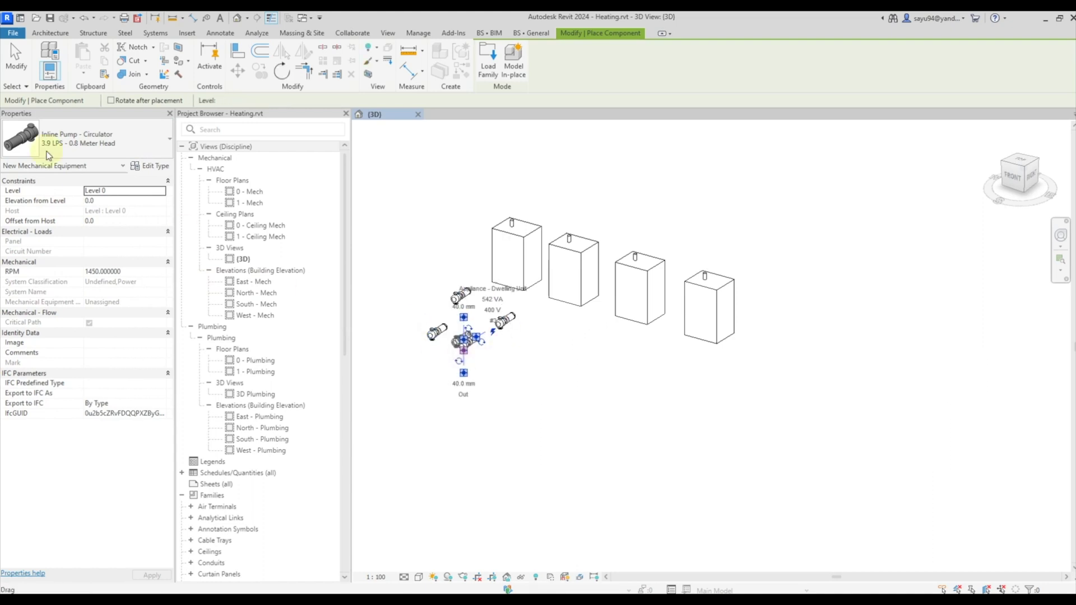
# Place two Fan Coil Unit 564 LPS units near the pumps.
pyautogui.click(69, 157)
pyautogui.scroll(3, 60, 324)
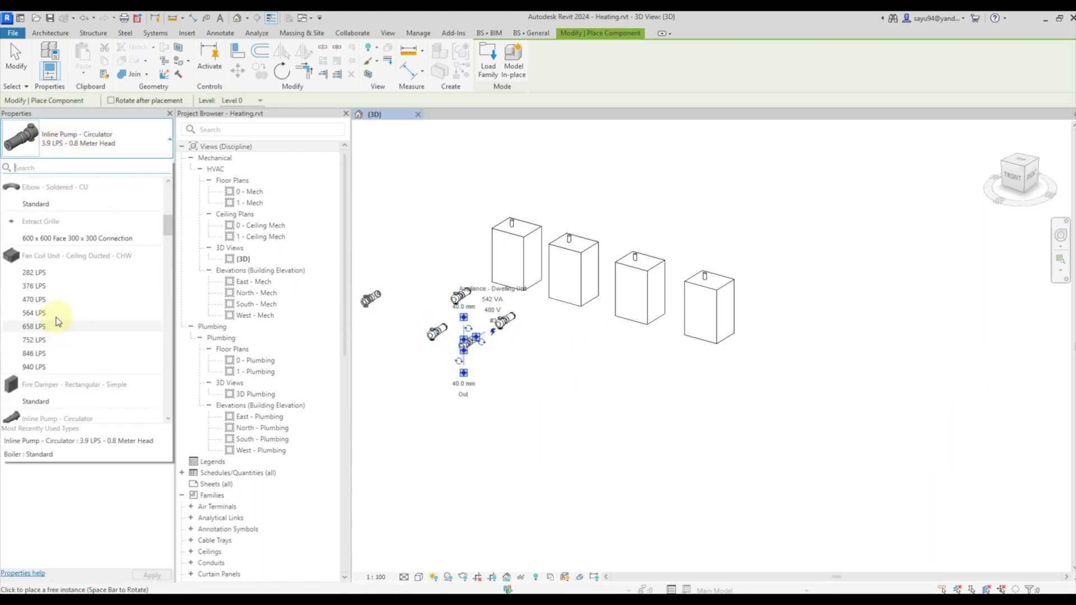
pyautogui.click(76, 320)
pyautogui.click(538, 348)
pyautogui.click(482, 366)
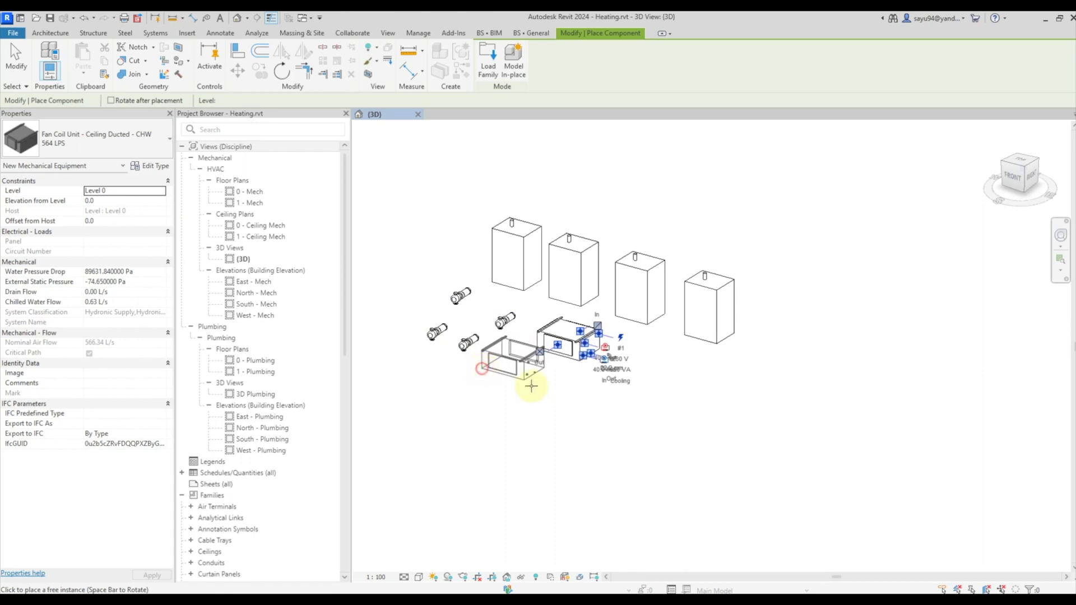
# Place two more 564 LPS fan coil units to complete the set of four.
pyautogui.click(670, 381)
pyautogui.click(583, 413)
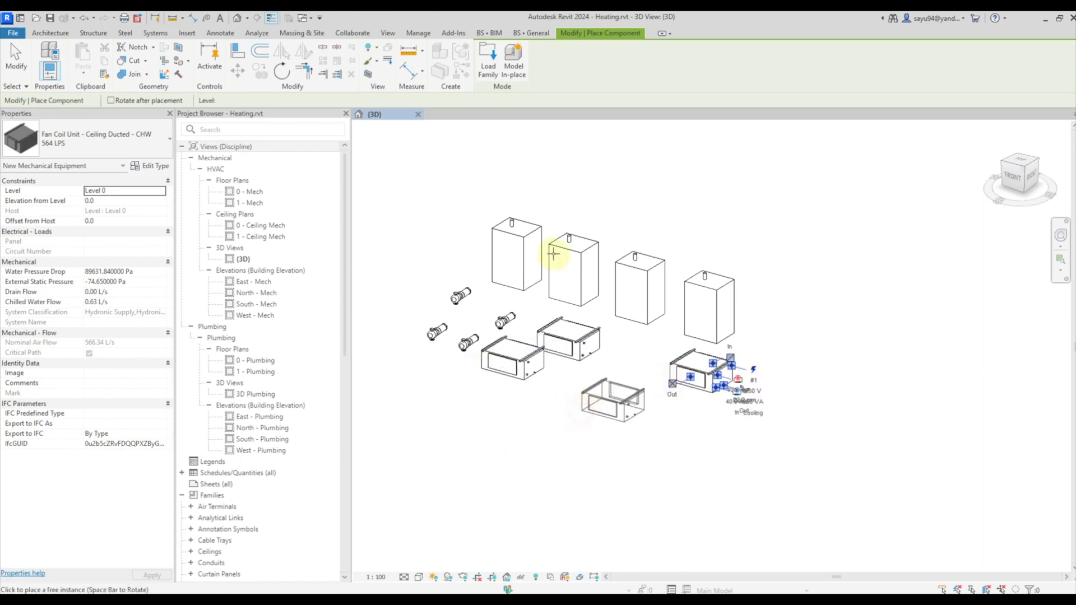
pyautogui.press('Escape')
# Give all four boilers the Comments value 'Task'.
pyautogui.moveTo(476, 187); pyautogui.dragTo(747, 323)
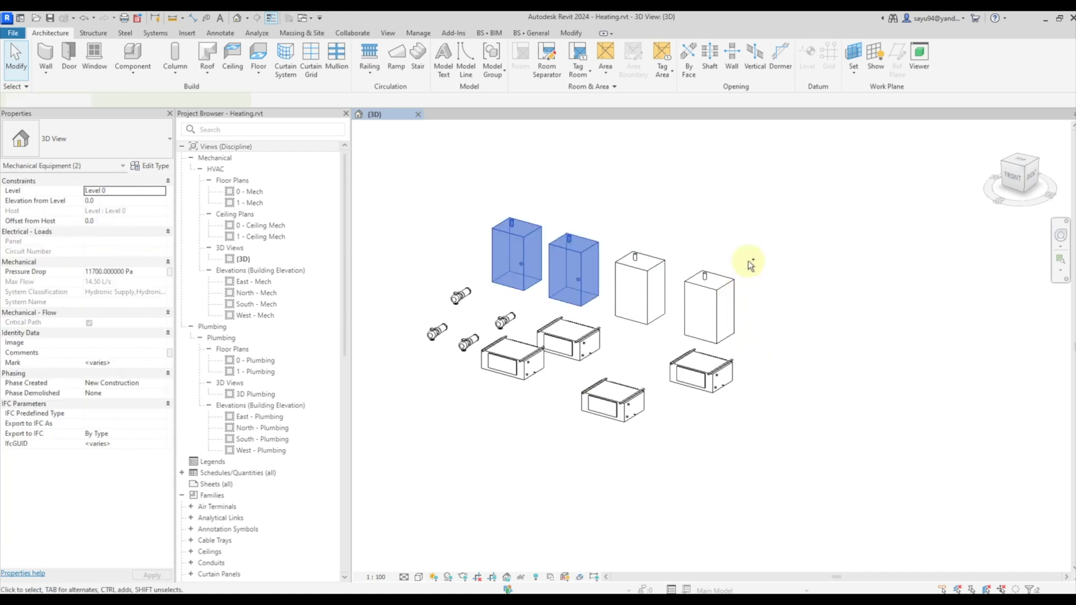
pyautogui.keyDown('ctrl'); pyautogui.moveTo(760, 252); pyautogui.dragTo(622, 287); pyautogui.keyUp('ctrl')
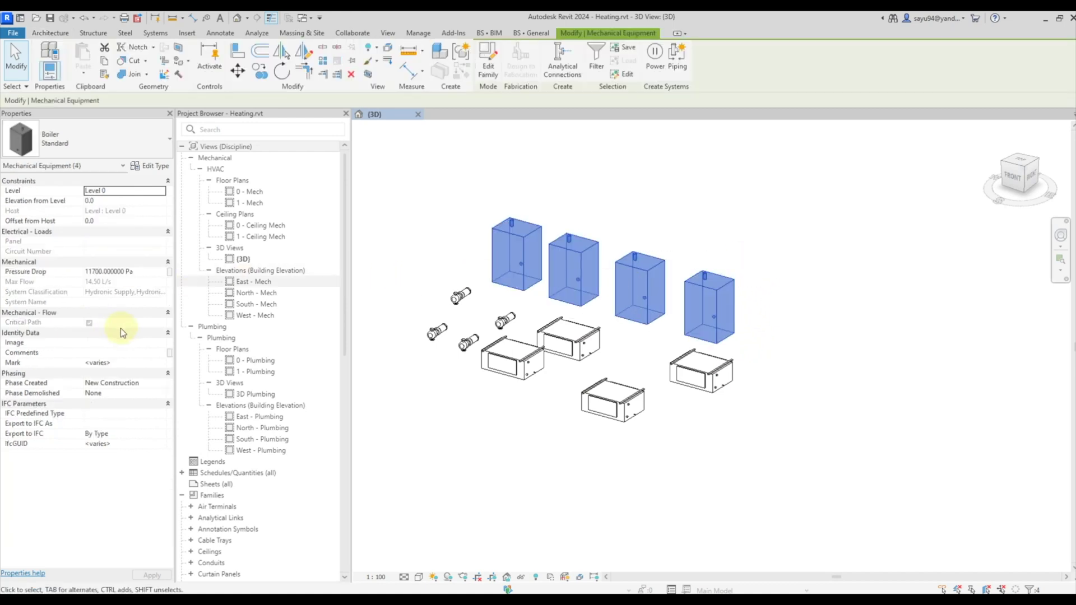
pyautogui.click(143, 363)
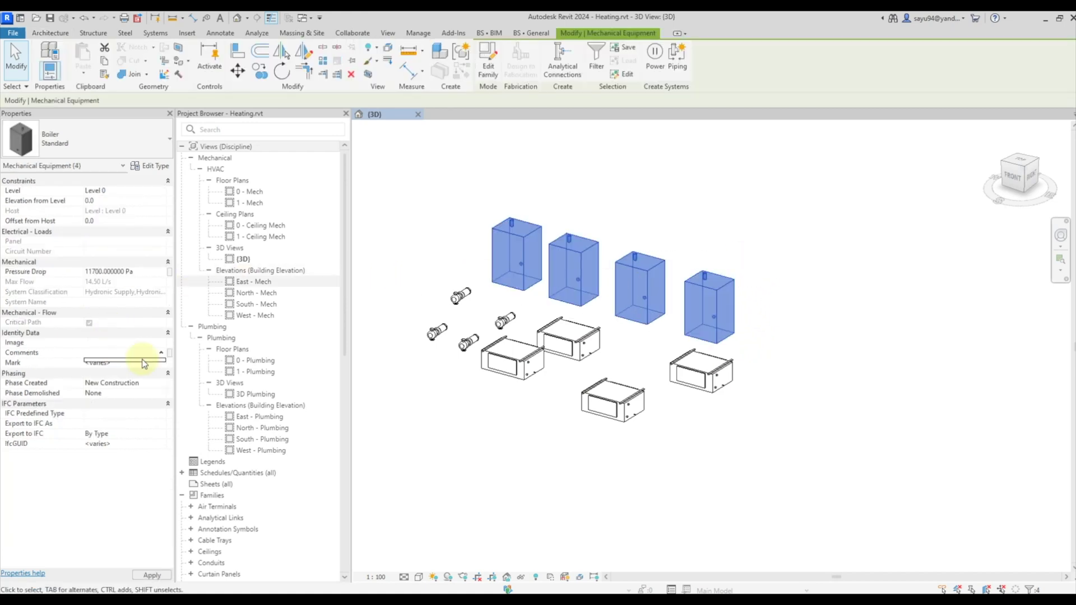
pyautogui.write('Task')
pyautogui.click(577, 173)
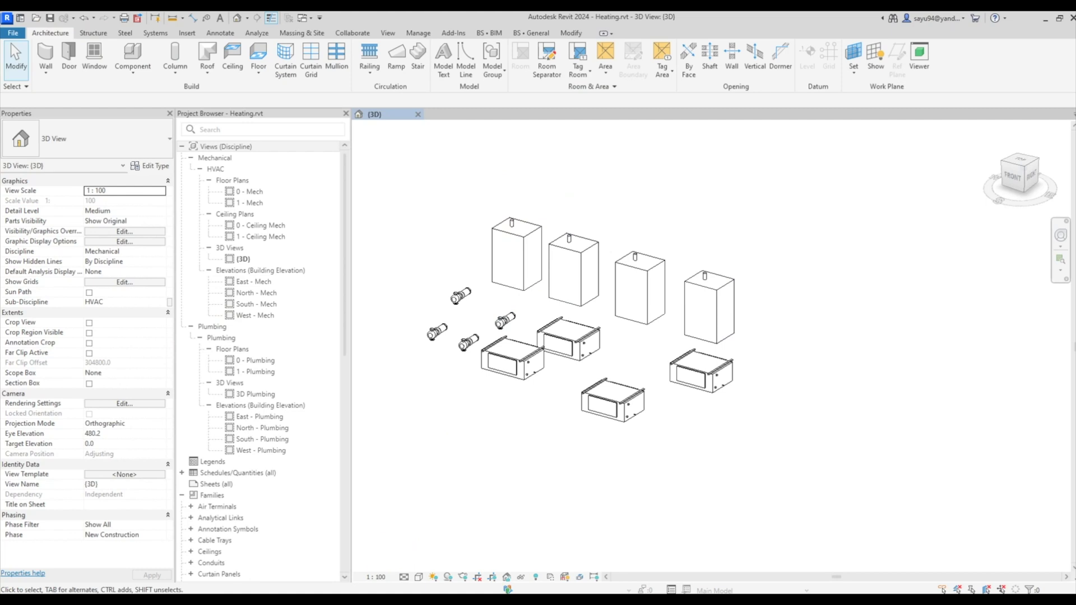
# Reload the Heating.rvt link in the Electrical model.
pyautogui.click(295, 565)
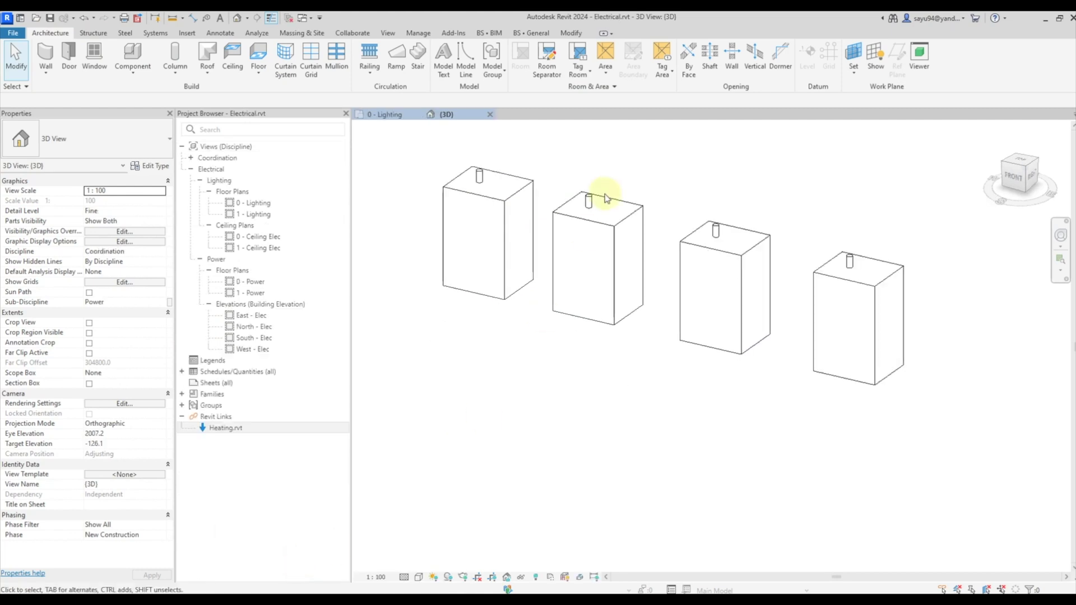
pyautogui.rightClick(222, 428)
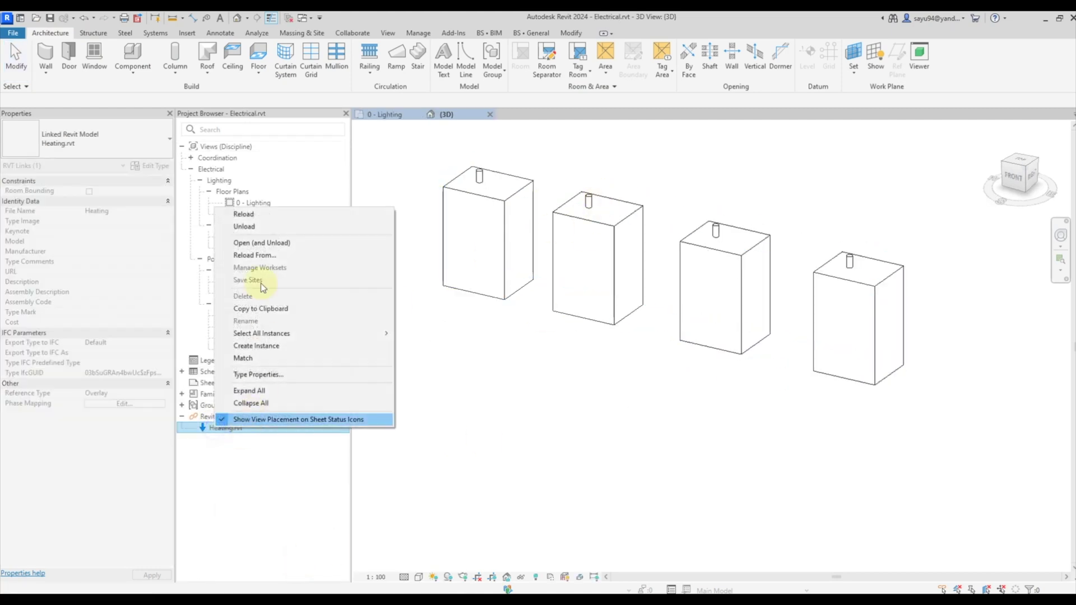
pyautogui.click(266, 215)
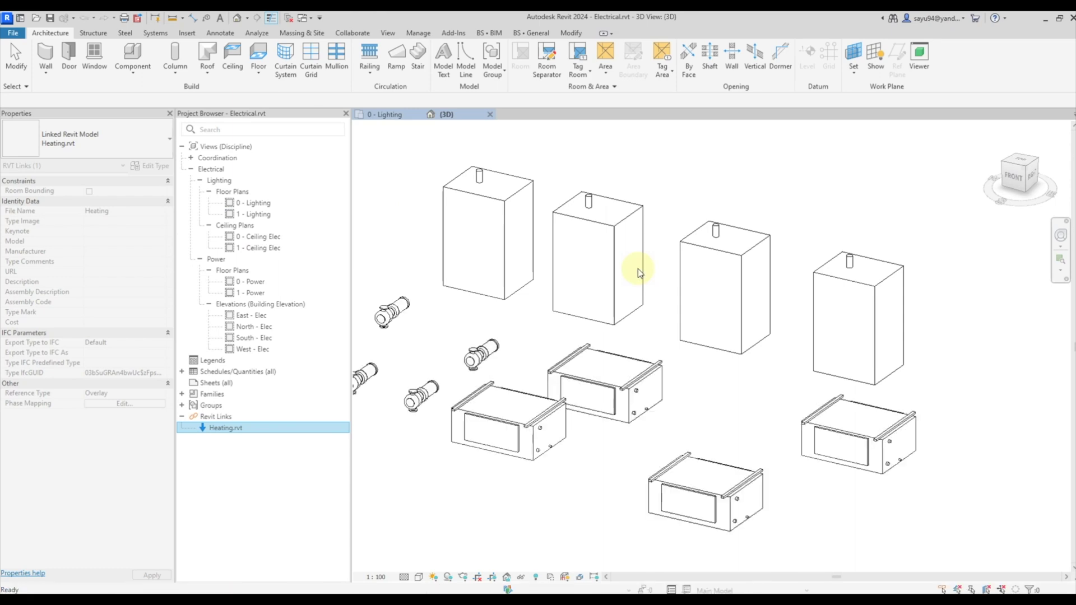
pyautogui.scroll(-3, 639, 273)
# Start BimStep Copy and monitoring with Heating.rvt as the source link.
pyautogui.click(685, 269)
pyautogui.click(537, 32)
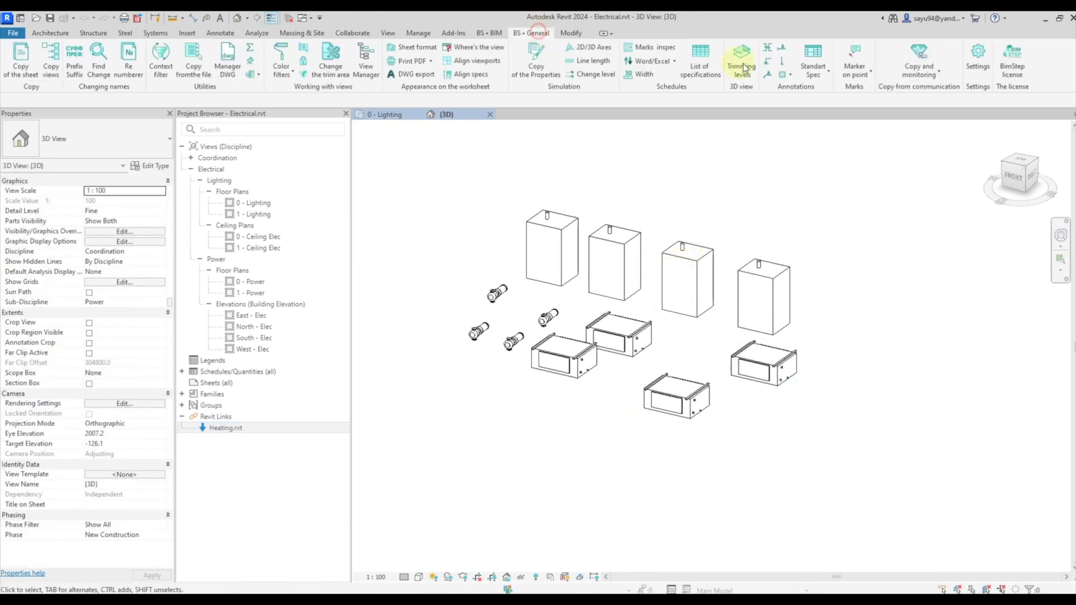
pyautogui.click(918, 61)
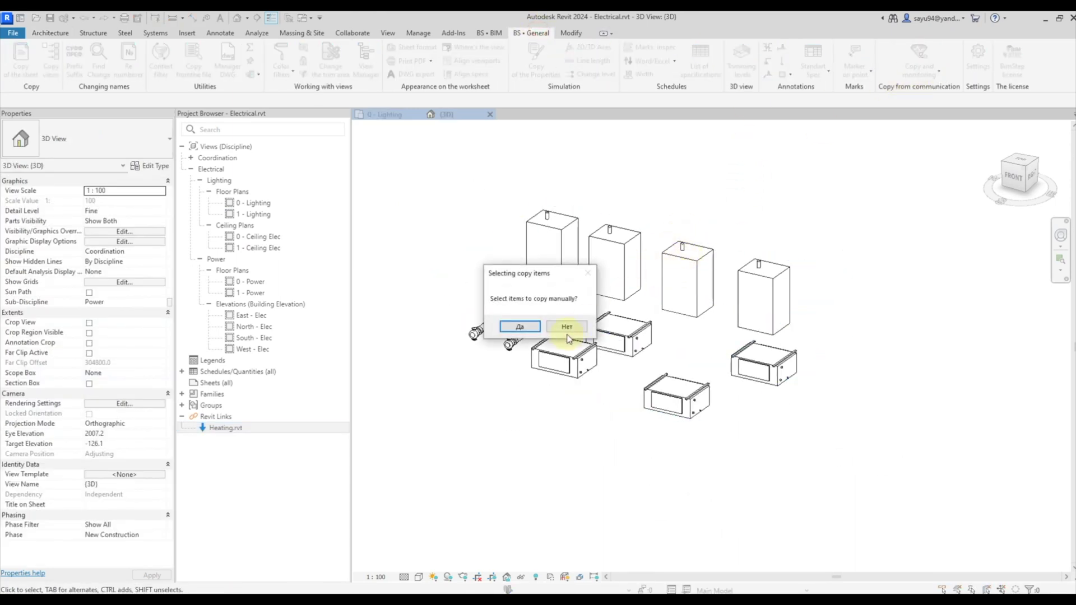
pyautogui.click(567, 329)
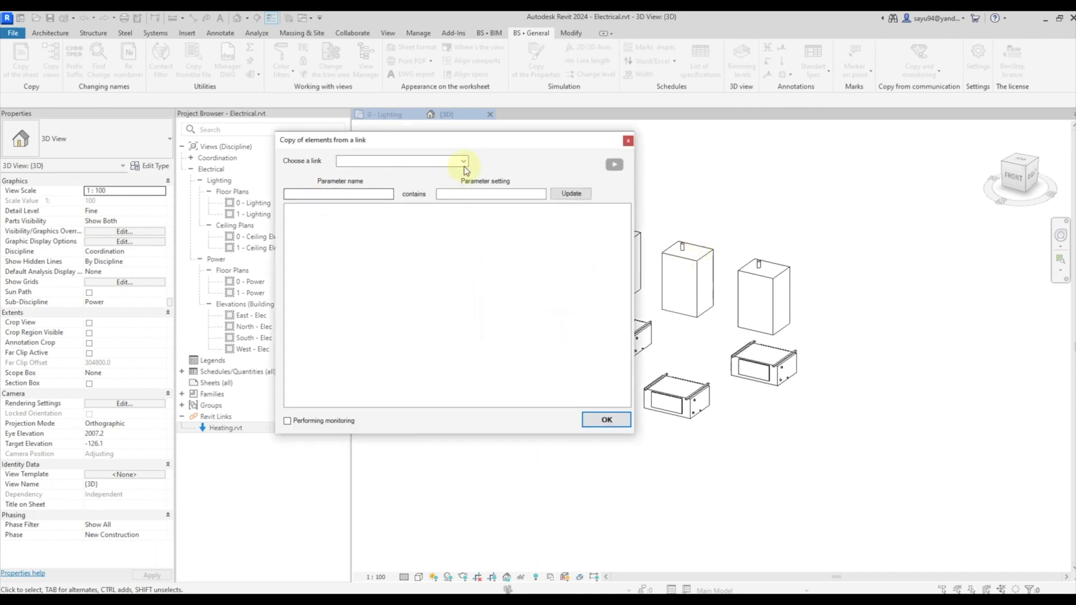
pyautogui.click(463, 161)
pyautogui.click(449, 168)
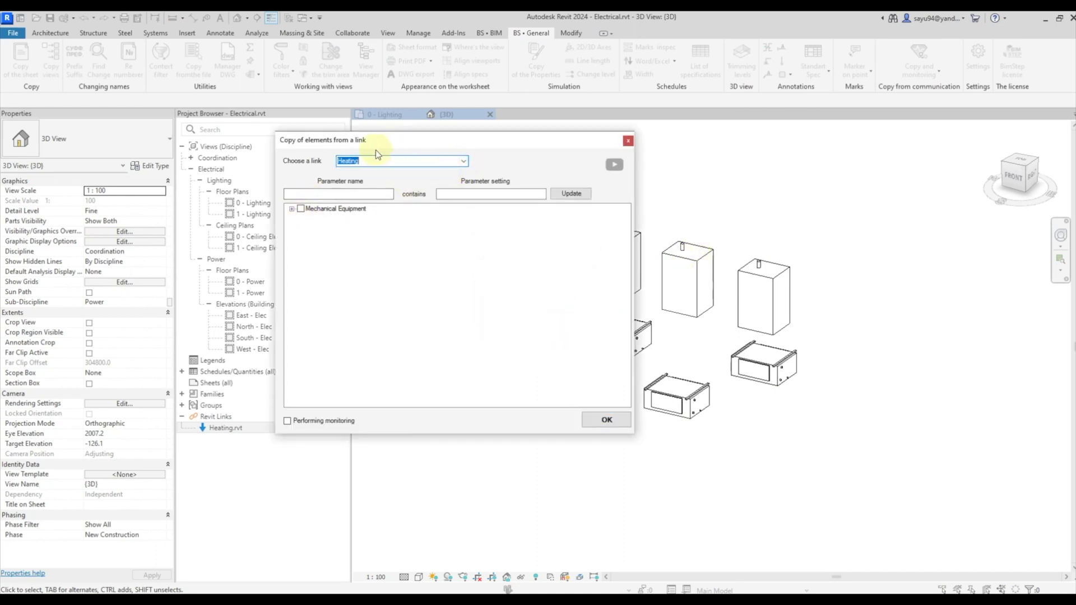
pyautogui.click(291, 209)
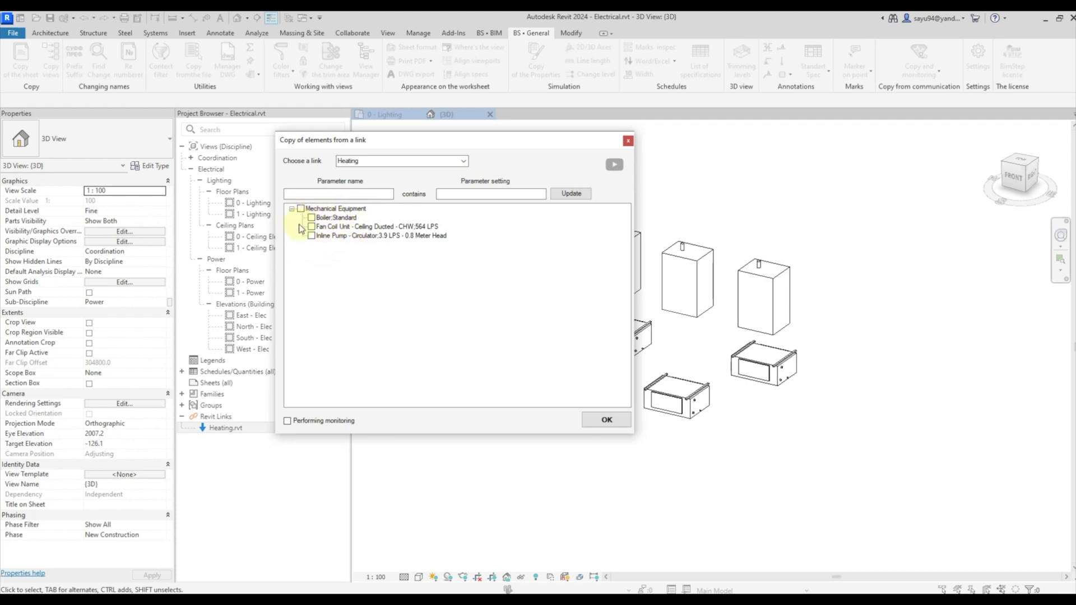
# Filter by Comments containing 'Task', check Boiler:Standard, and copy the boilers into Electrical.rvt.
pyautogui.click(330, 195)
pyautogui.write('Comments')
pyautogui.click(471, 194)
pyautogui.write('T')
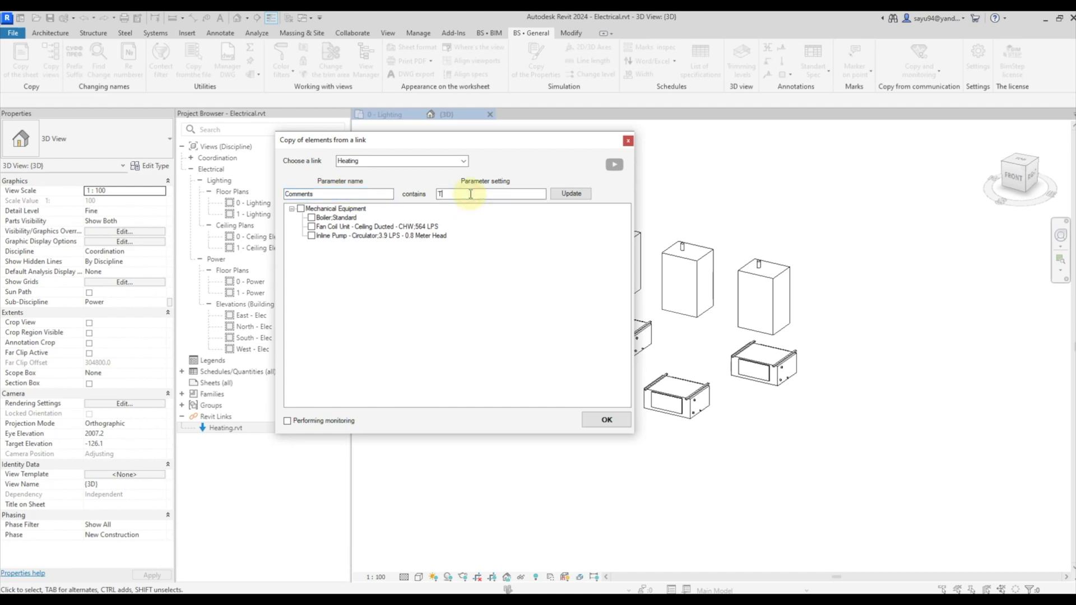
pyautogui.write('ask')
pyautogui.click(571, 193)
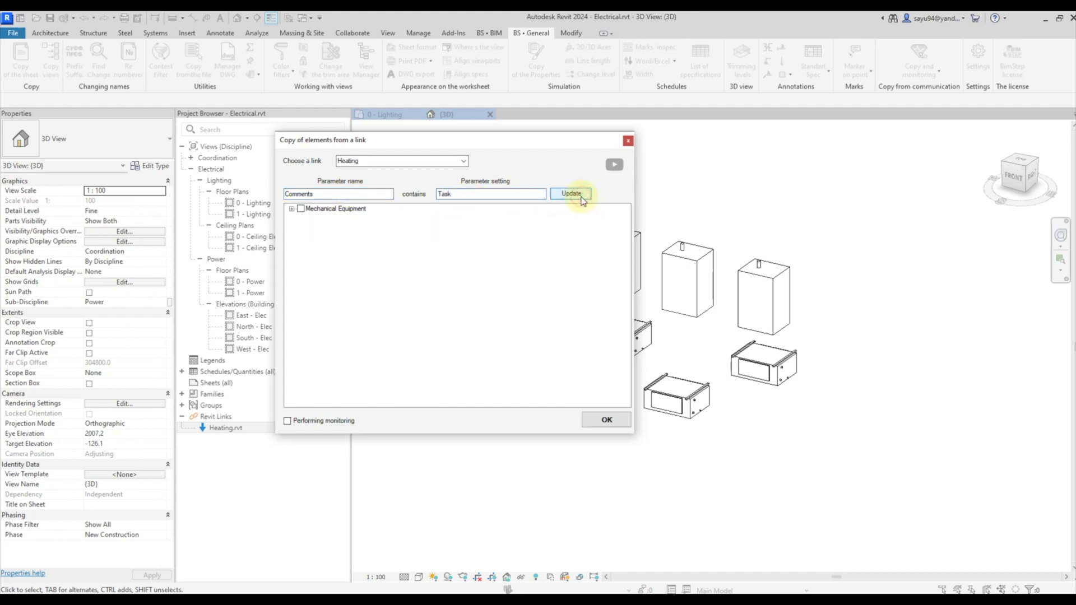
pyautogui.click(292, 209)
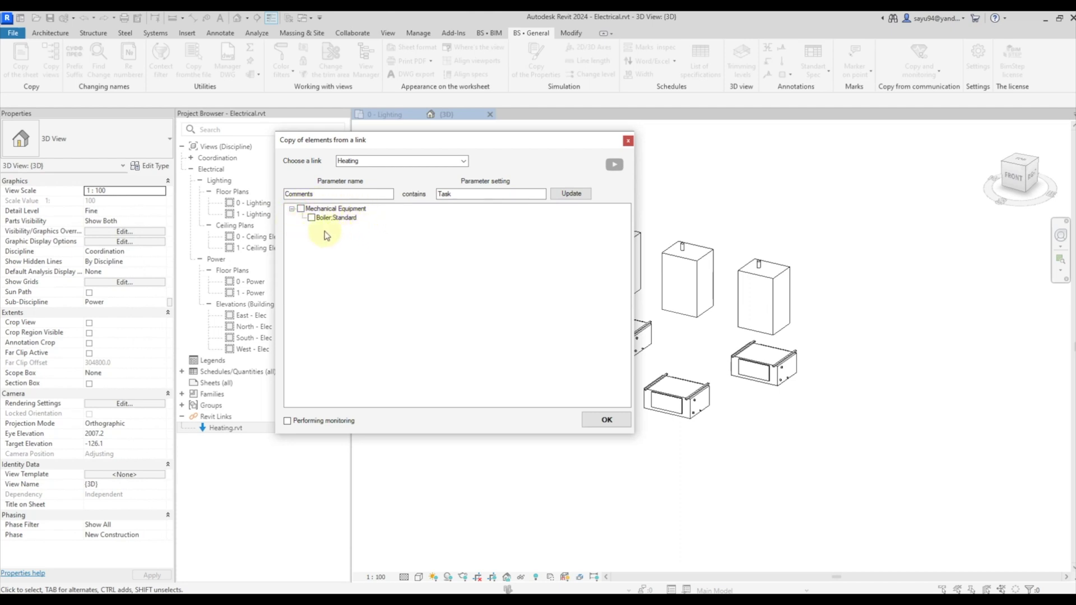
pyautogui.click(311, 217)
pyautogui.click(615, 425)
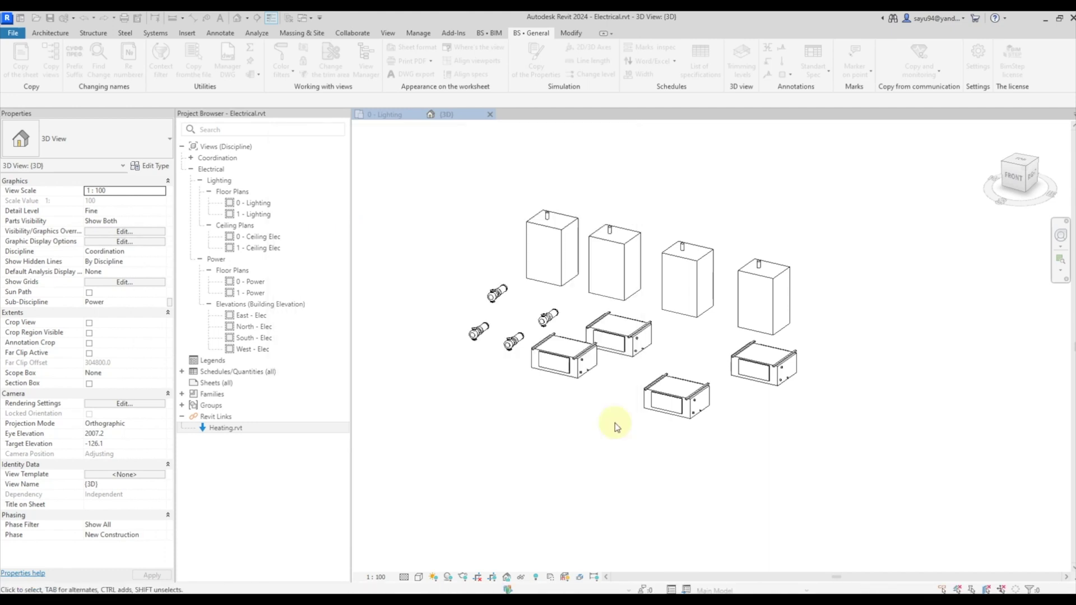
pyautogui.click(617, 336)
pyautogui.click(521, 577)
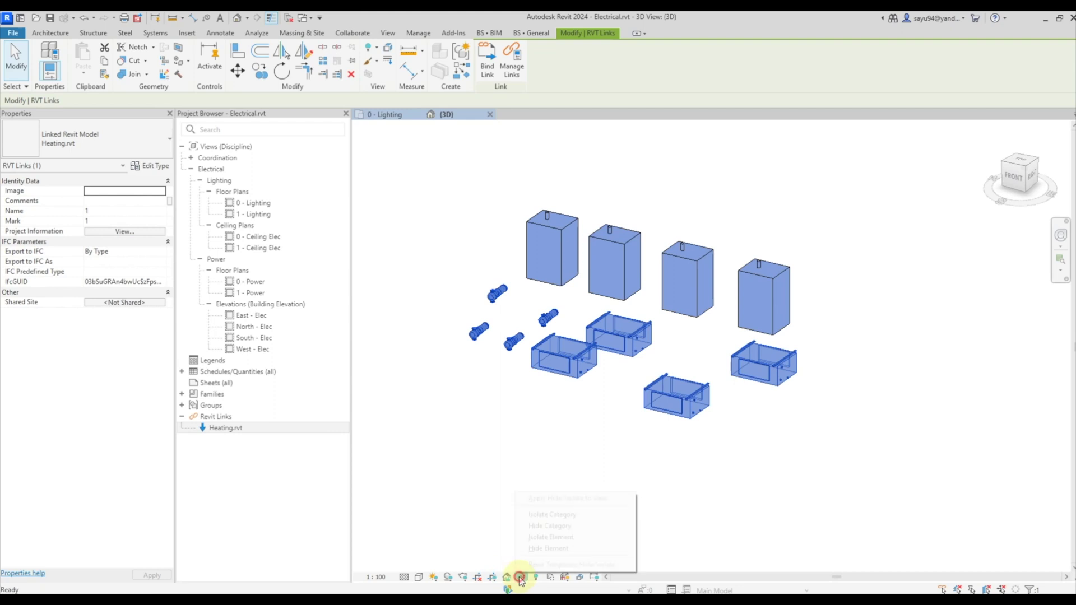
pyautogui.click(547, 549)
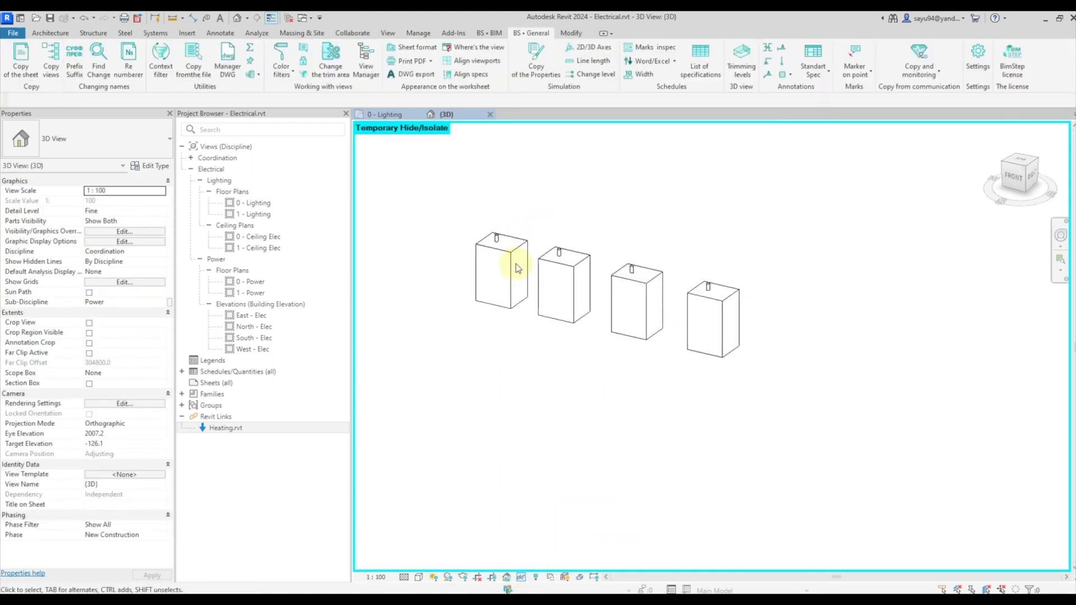
pyautogui.click(510, 271)
pyautogui.click(570, 289)
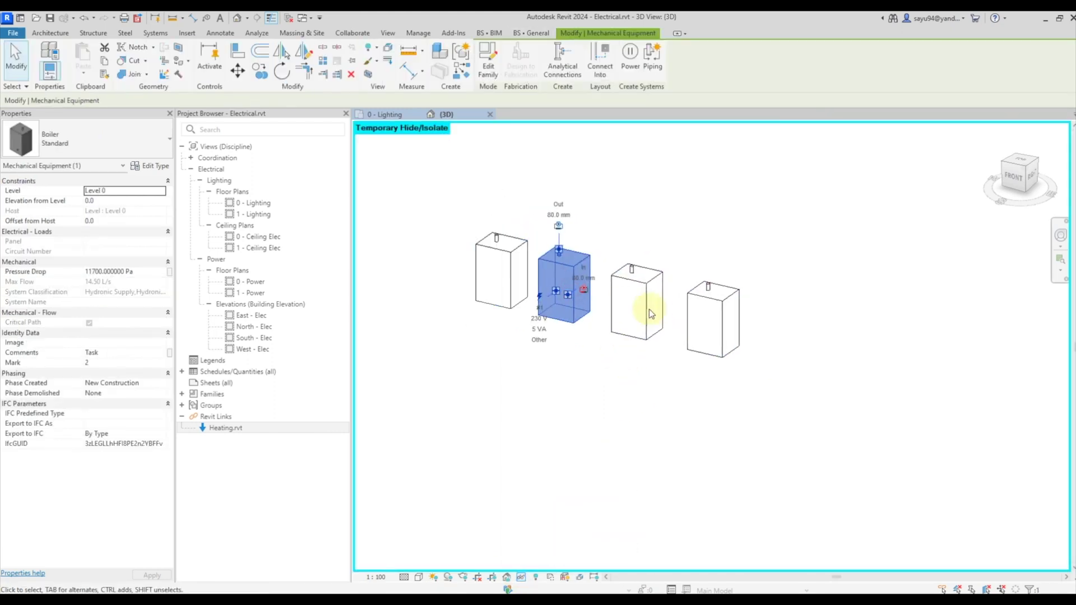
pyautogui.click(647, 309)
pyautogui.click(702, 333)
pyautogui.click(602, 404)
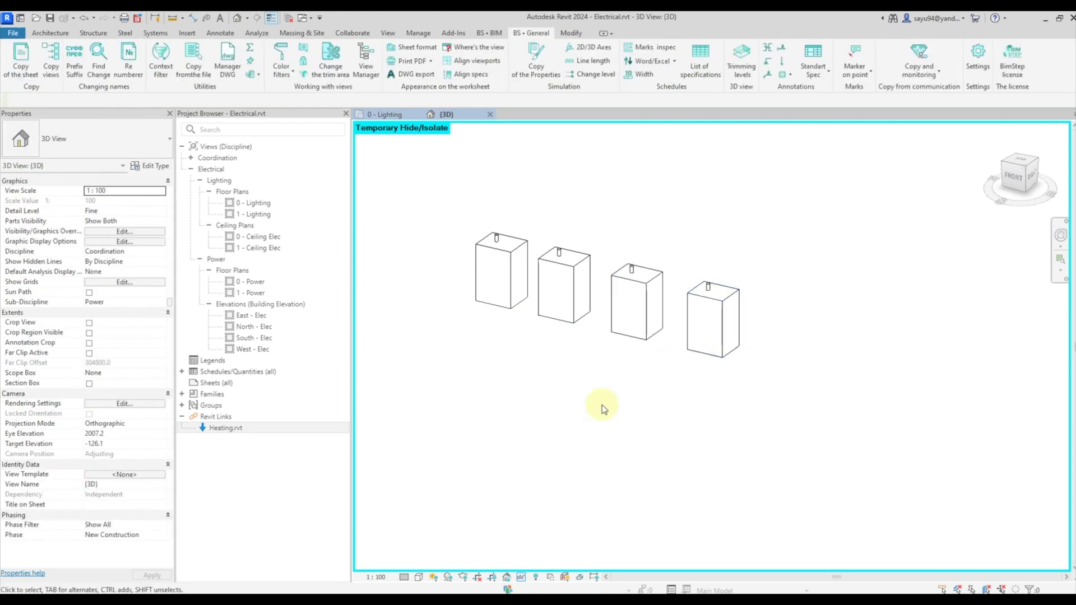
pyautogui.click(526, 578)
pyautogui.click(538, 564)
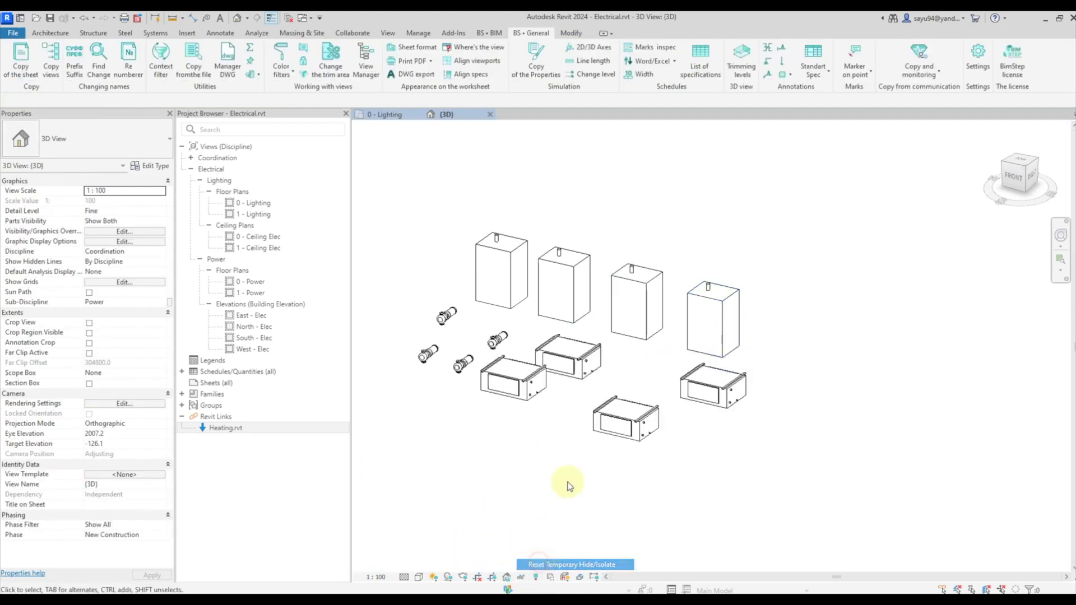
pyautogui.click(571, 370)
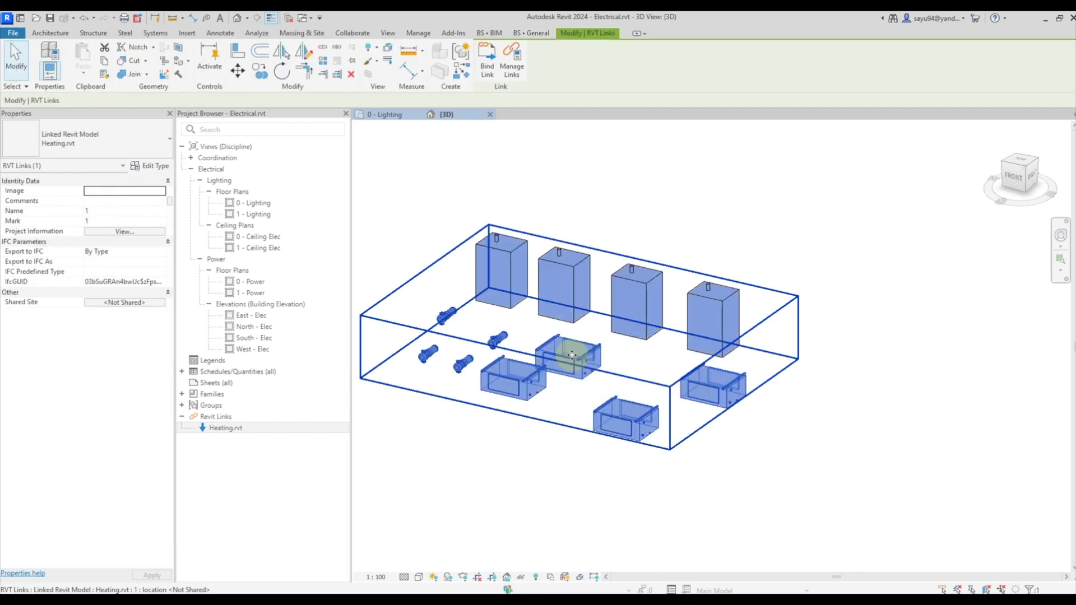
pyautogui.press('Escape')
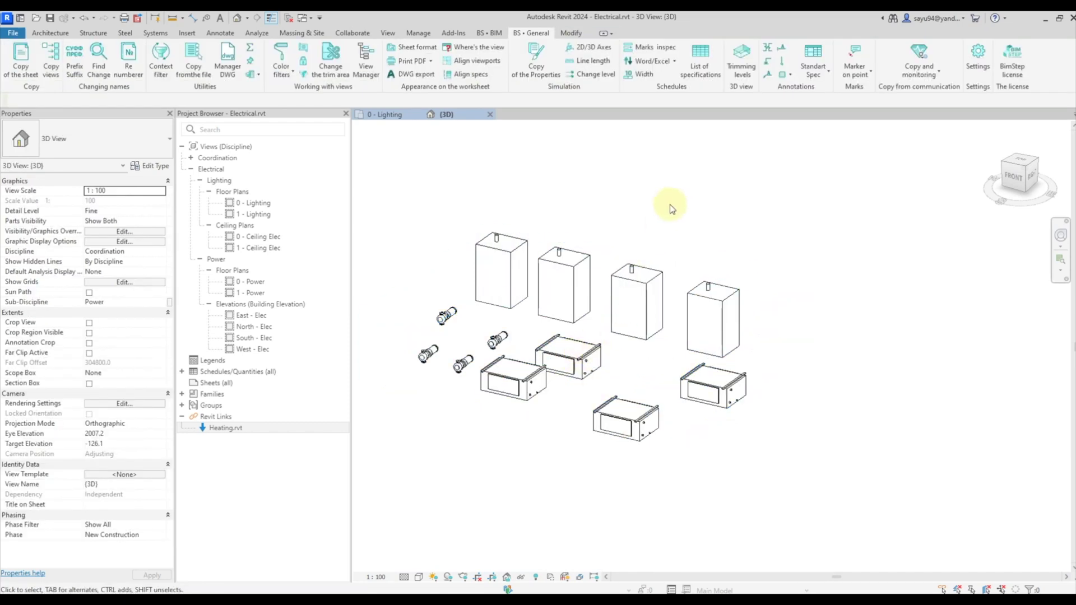
pyautogui.click(913, 72)
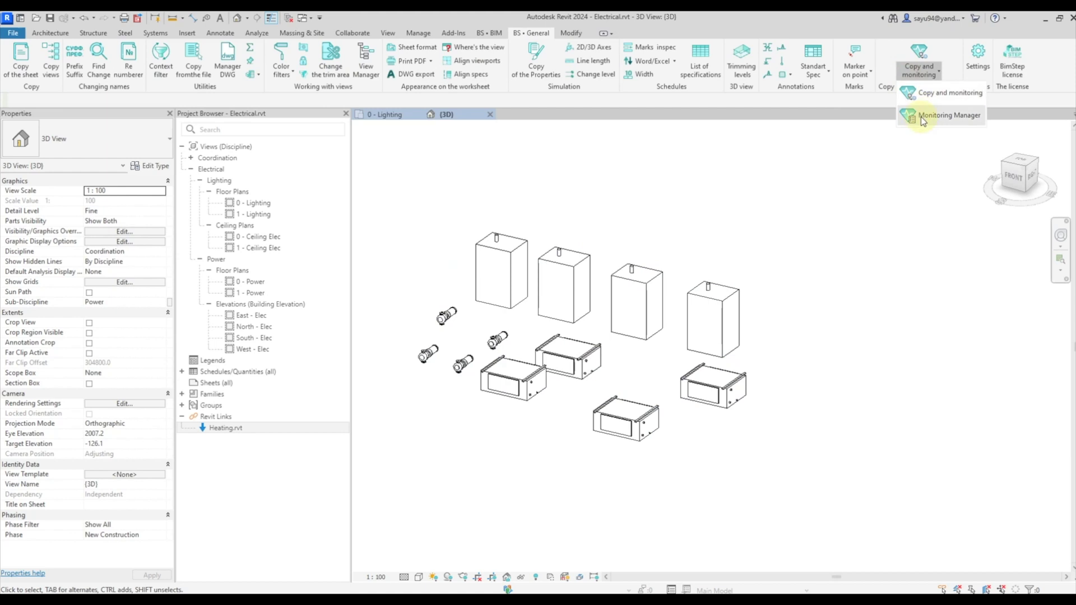
pyautogui.click(920, 116)
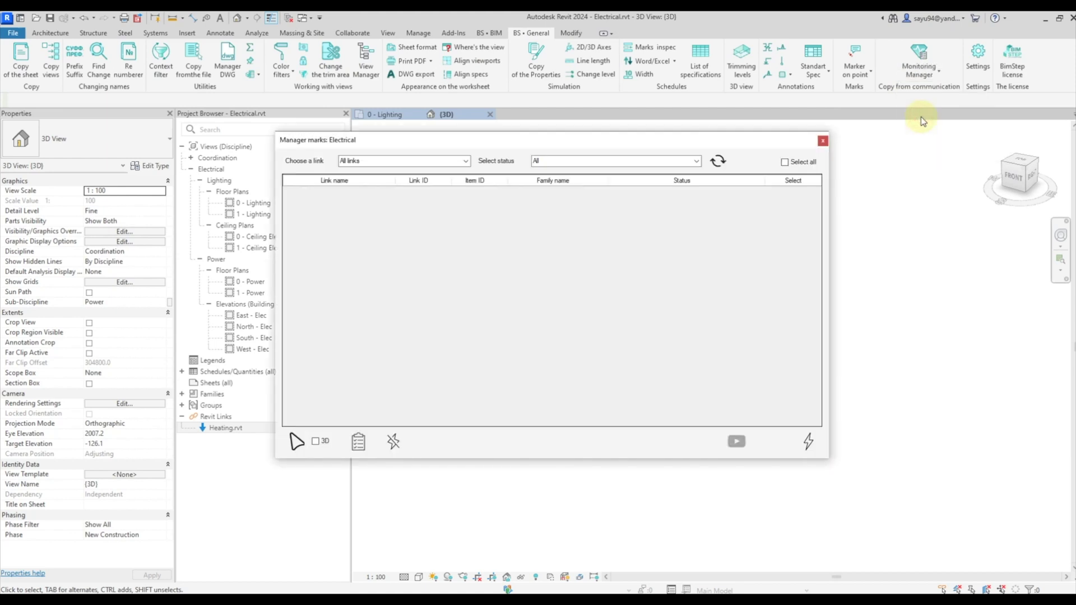
pyautogui.click(465, 161)
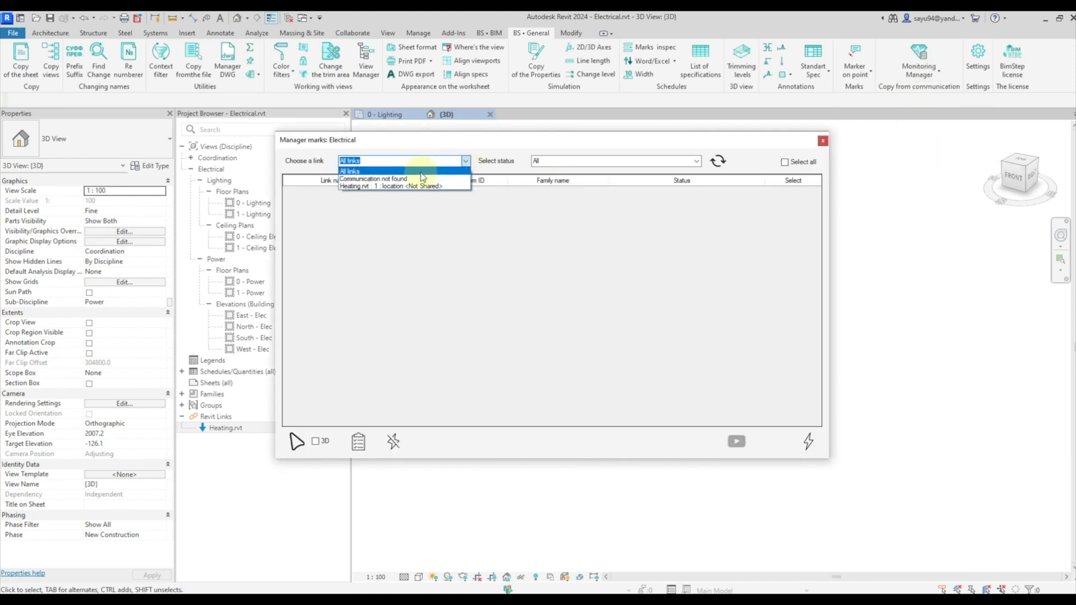
pyautogui.click(410, 187)
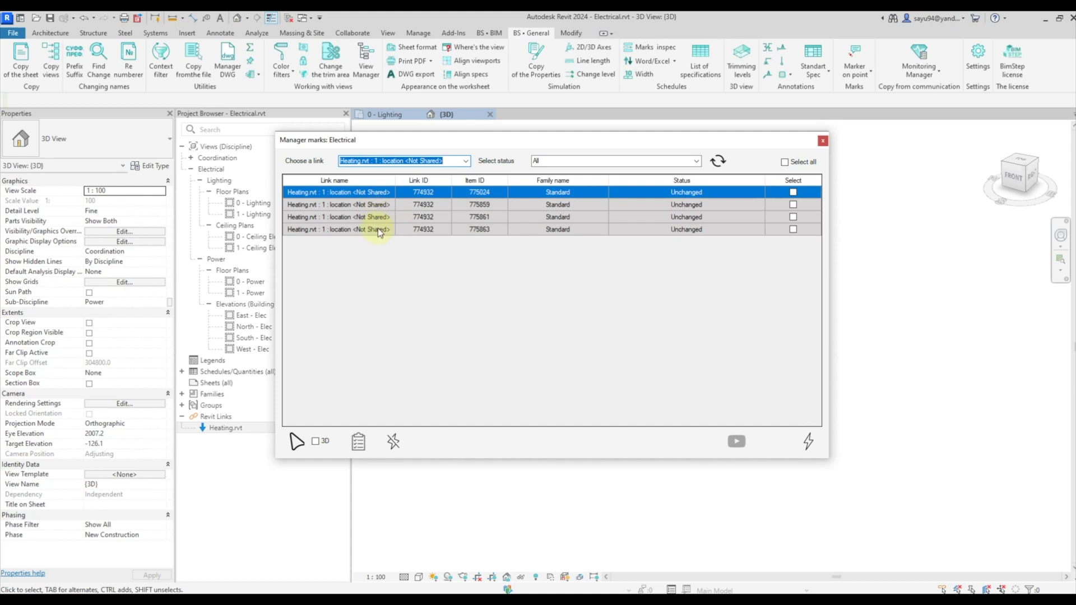
pyautogui.click(655, 204)
pyautogui.click(653, 216)
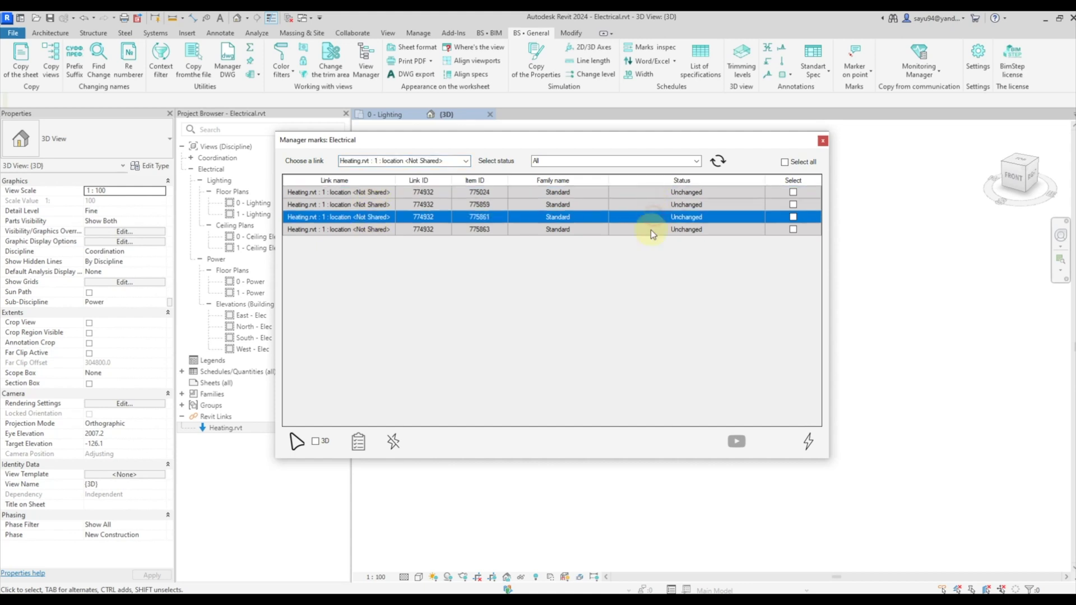
pyautogui.click(652, 229)
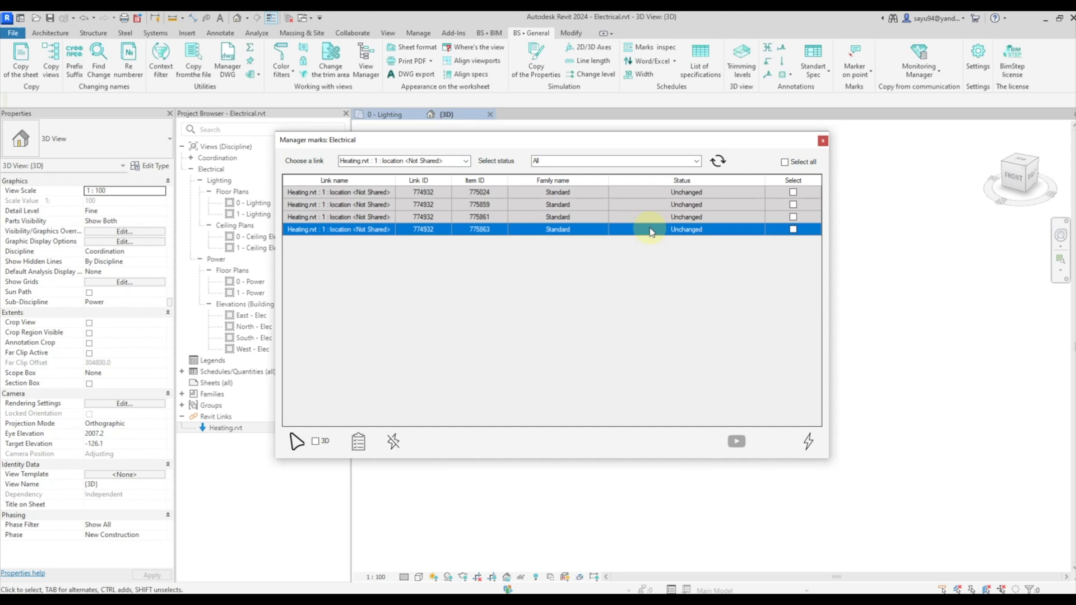
pyautogui.click(821, 143)
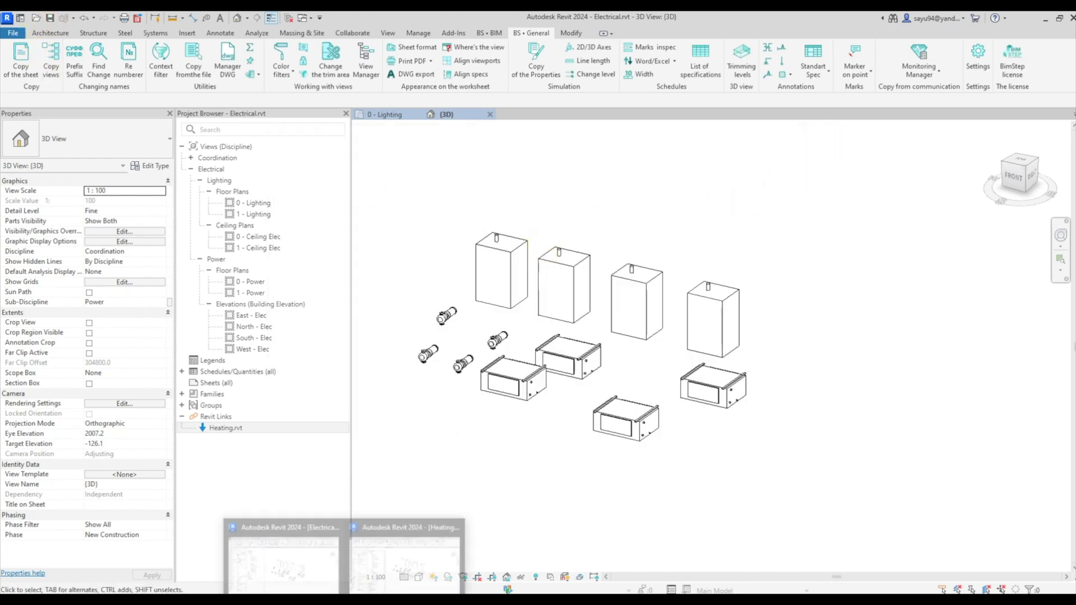
# In Heating.rvt, delete the rightmost boiler and move another boiler up and to the right.
pyautogui.click(414, 565)
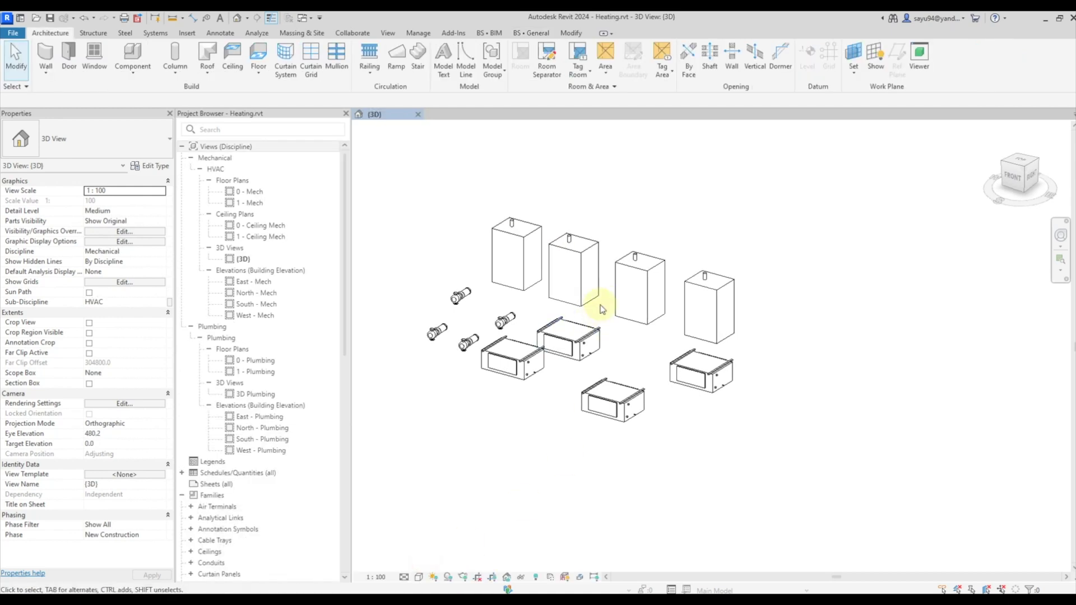
pyautogui.moveTo(594, 306); pyautogui.dragTo(579, 344, button='middle')
pyautogui.click(684, 322)
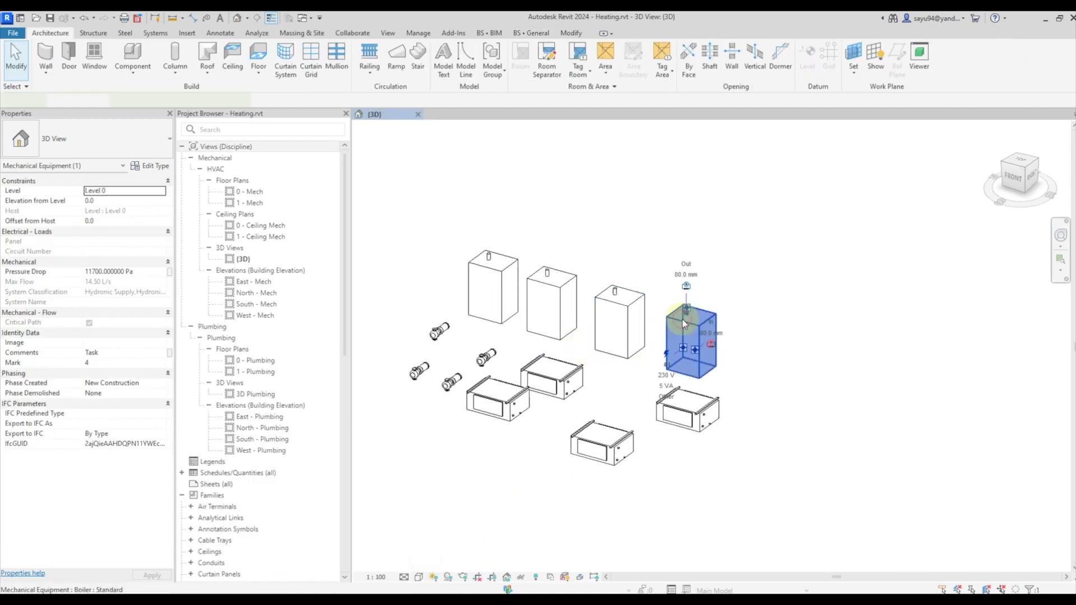
pyautogui.press('Delete')
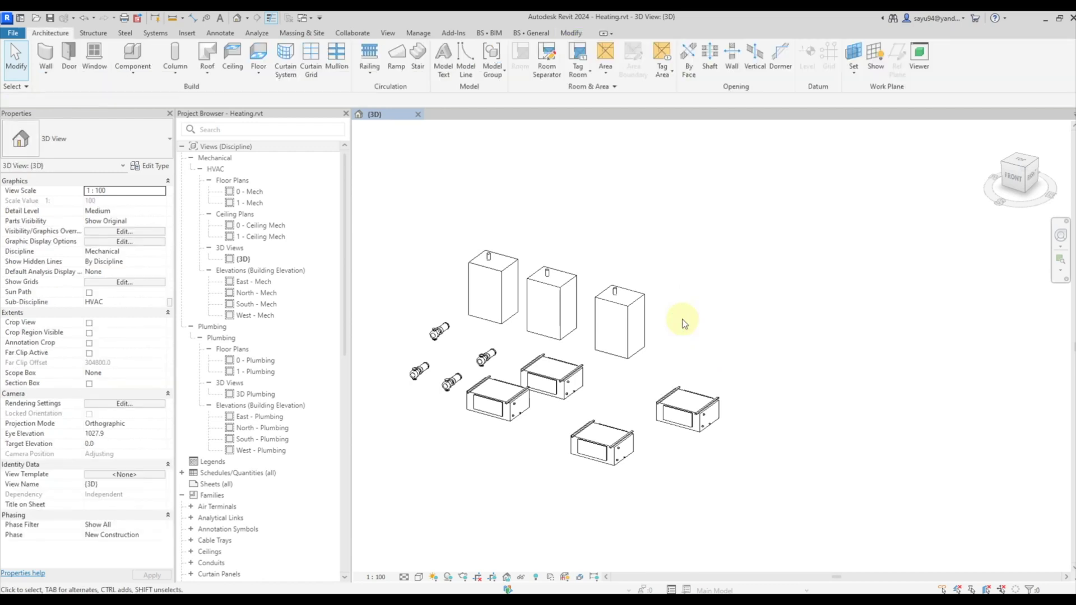
pyautogui.click(678, 293)
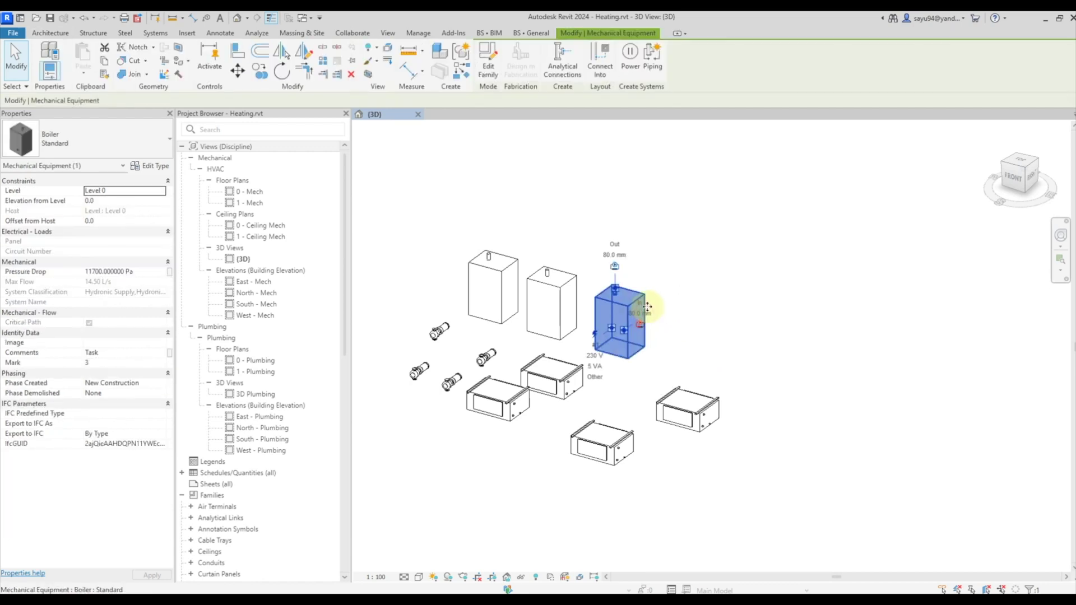
pyautogui.moveTo(678, 287); pyautogui.dragTo(734, 250)
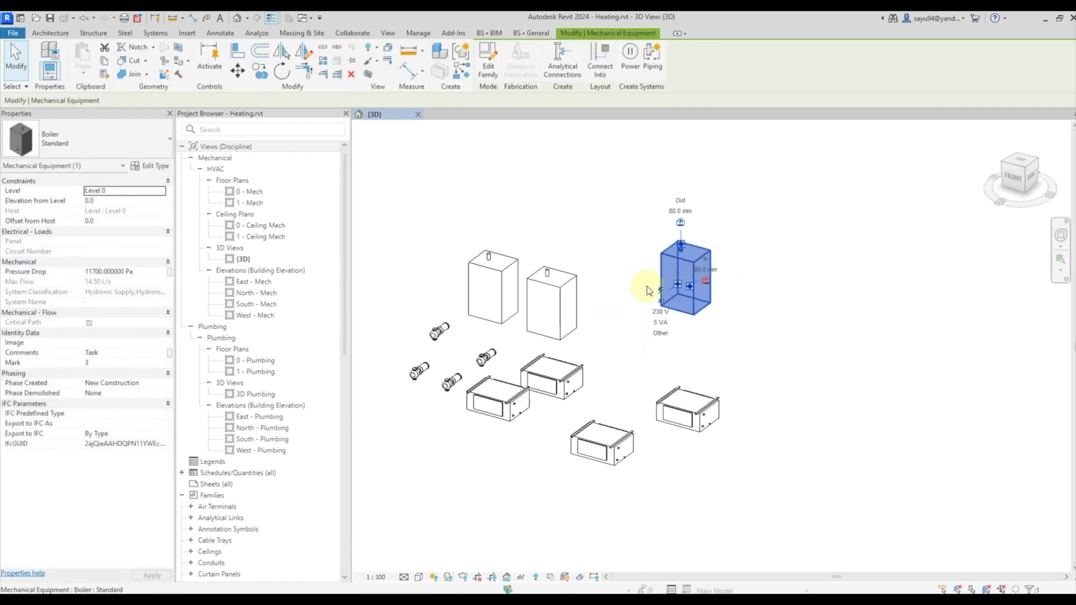
# Change the middle boiler's Mark from 2 to 200.
pyautogui.click(576, 303)
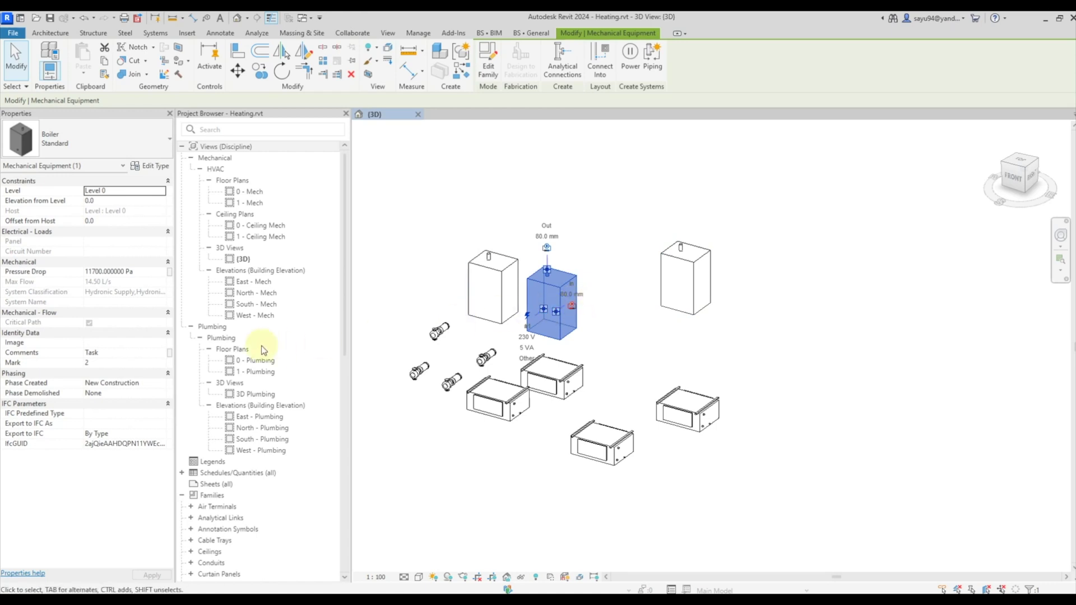
pyautogui.click(111, 366)
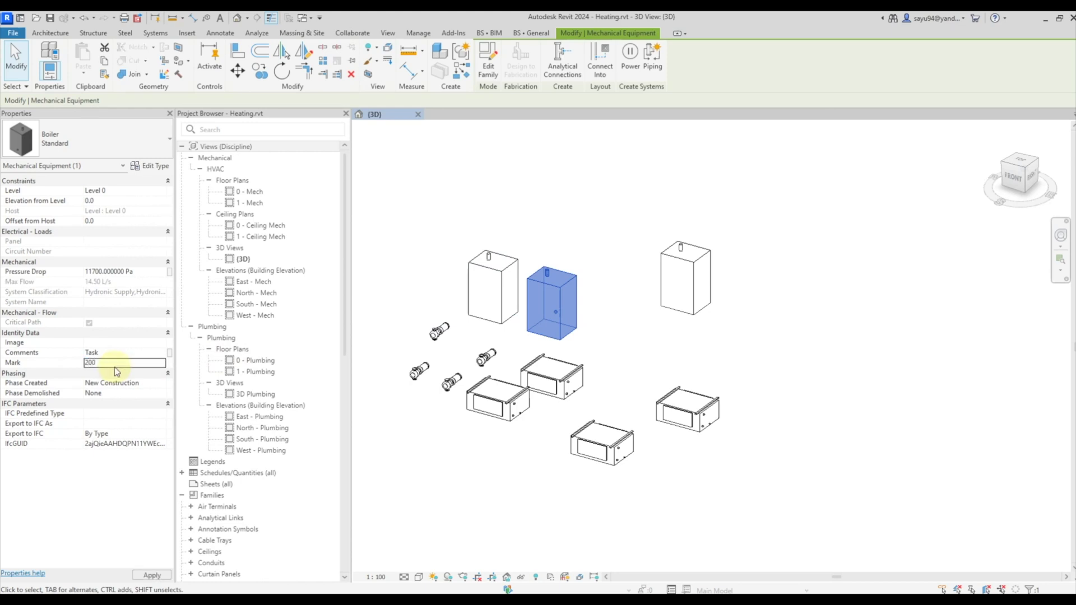
pyautogui.click(513, 195)
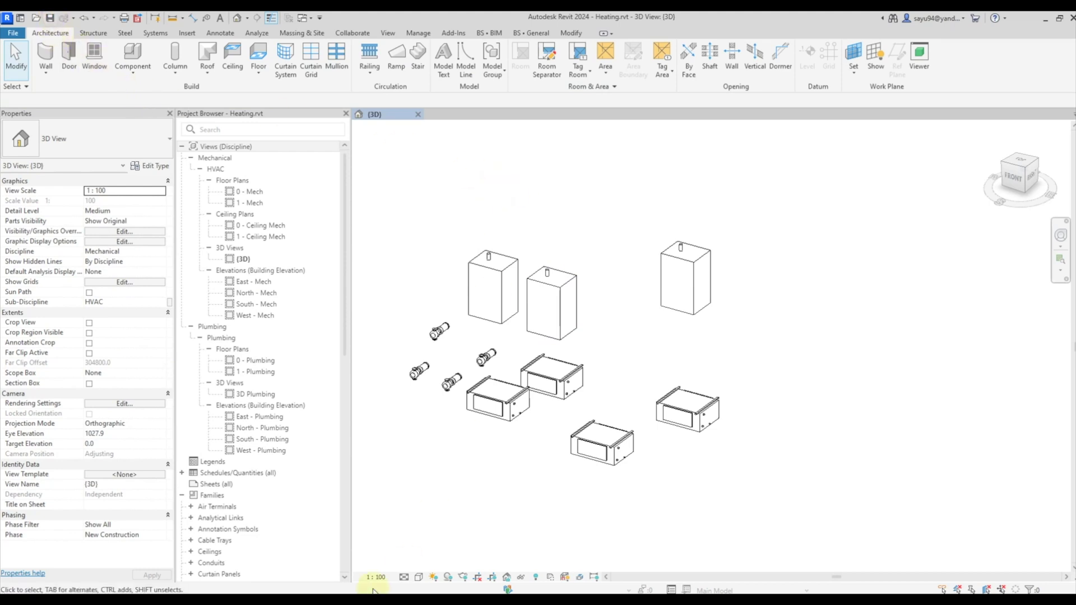
# Reload the Heating.rvt link in Electrical.rvt and inspect the moved linked boiler.
pyautogui.click(287, 563)
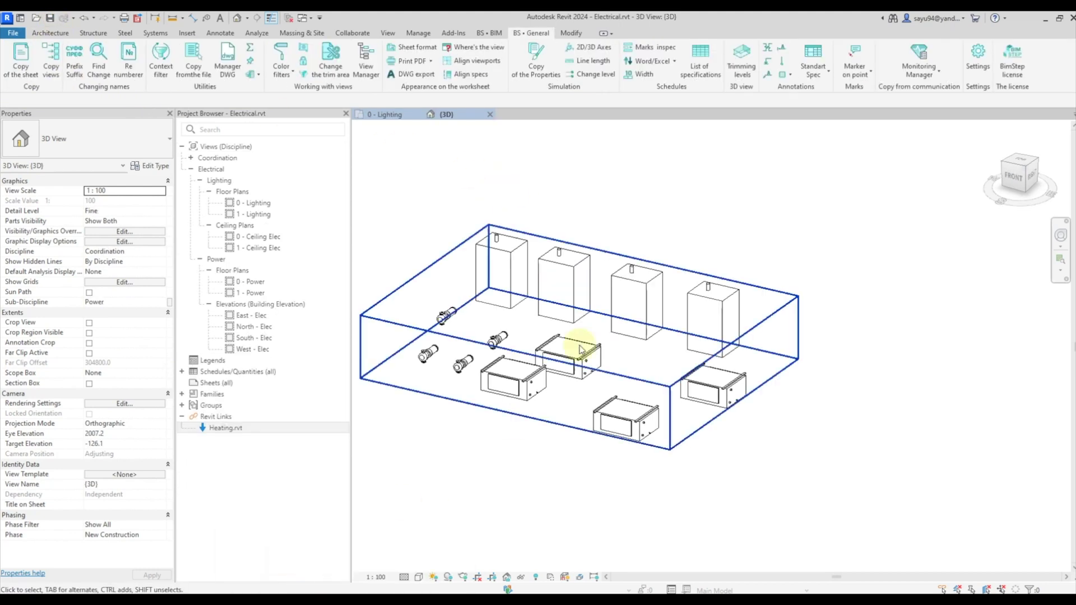
pyautogui.rightClick(207, 428)
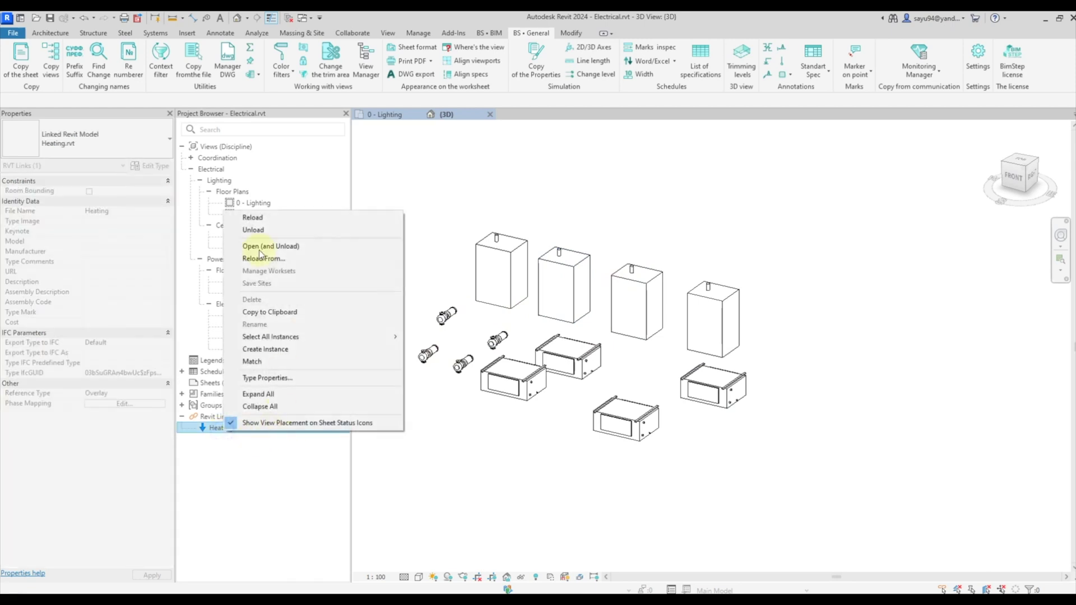
pyautogui.click(257, 219)
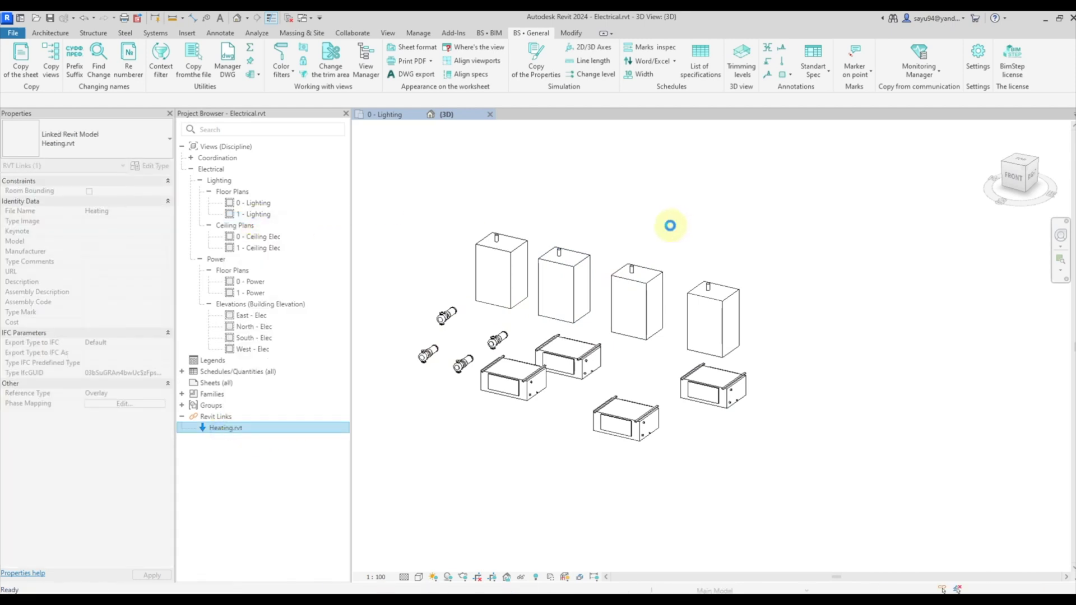
pyautogui.click(644, 291)
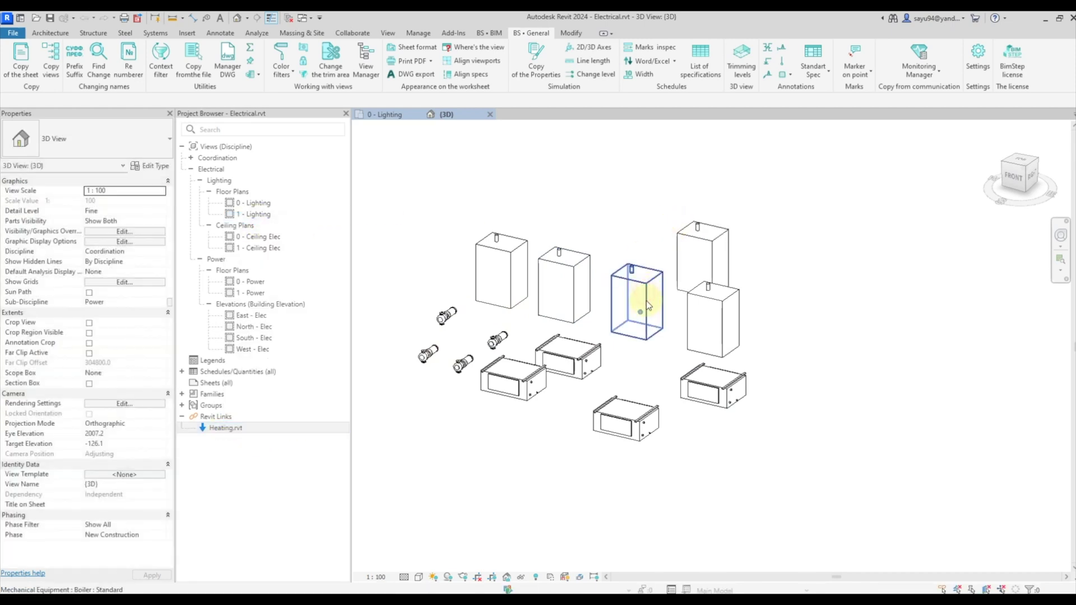
pyautogui.click(704, 241)
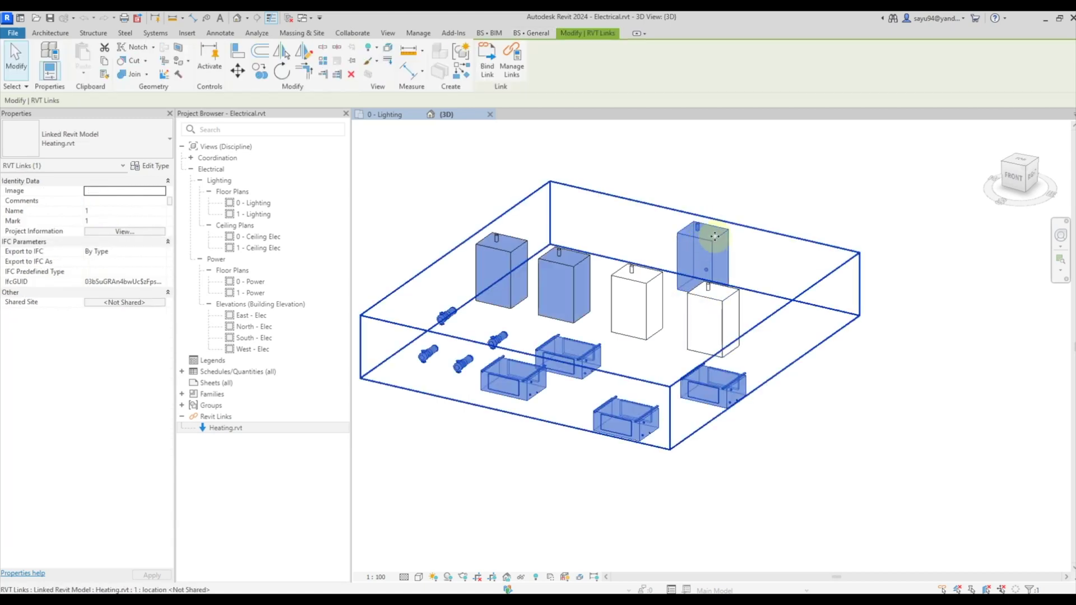
pyautogui.click(644, 251)
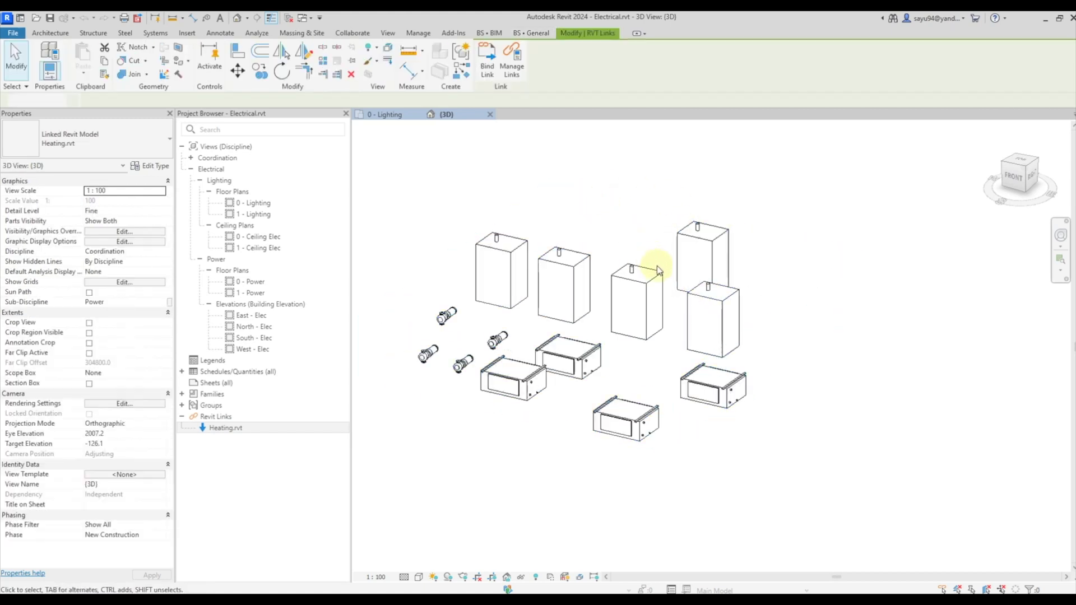
pyautogui.click(919, 75)
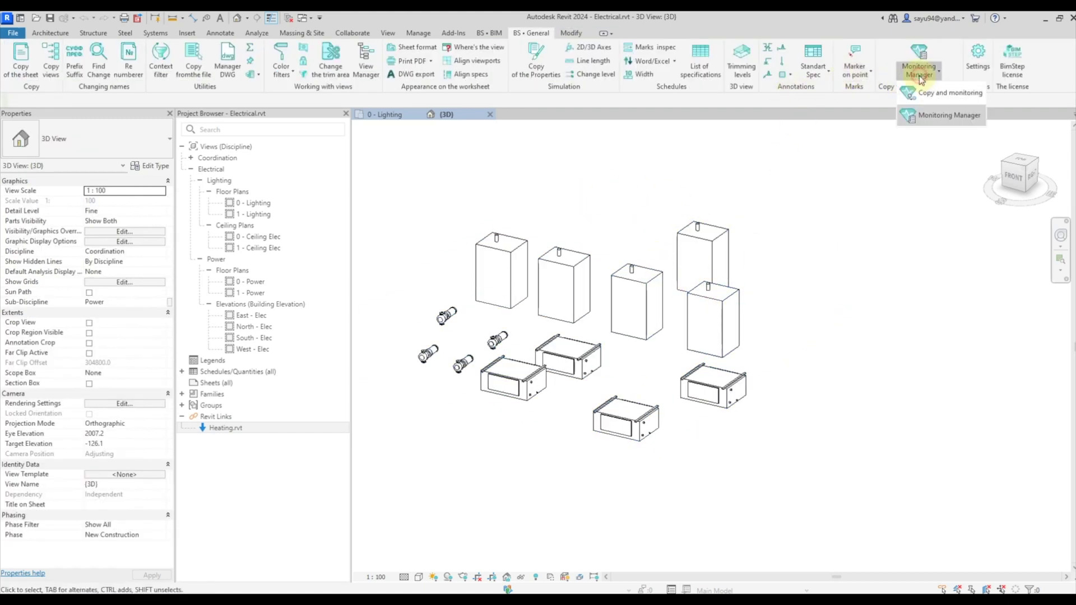
# Open the Monitoring Manager showing elements from the Heating.rvt link.
pyautogui.click(927, 115)
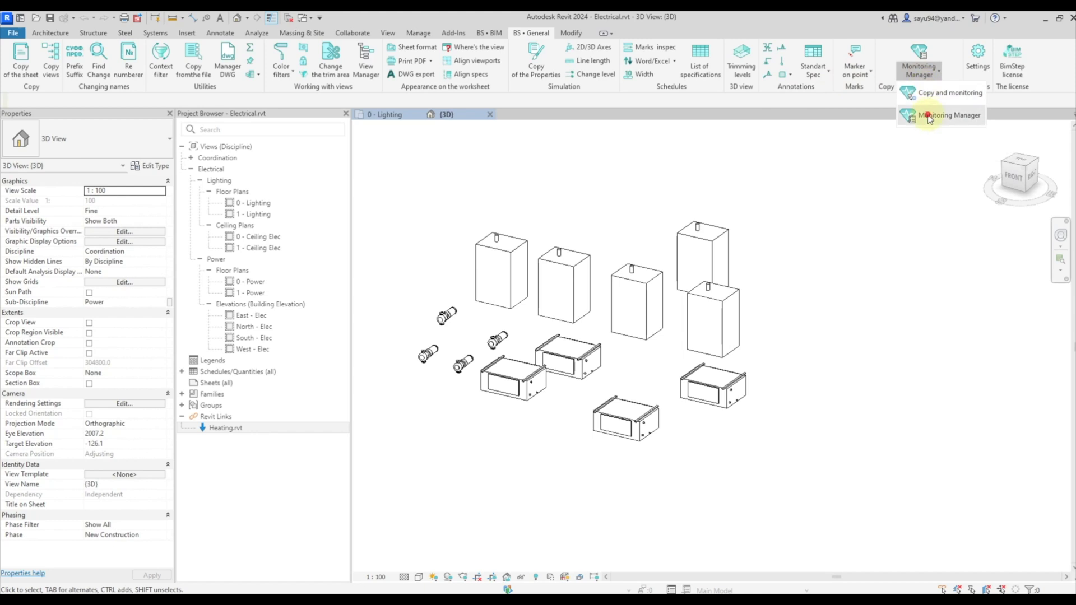
pyautogui.click(463, 163)
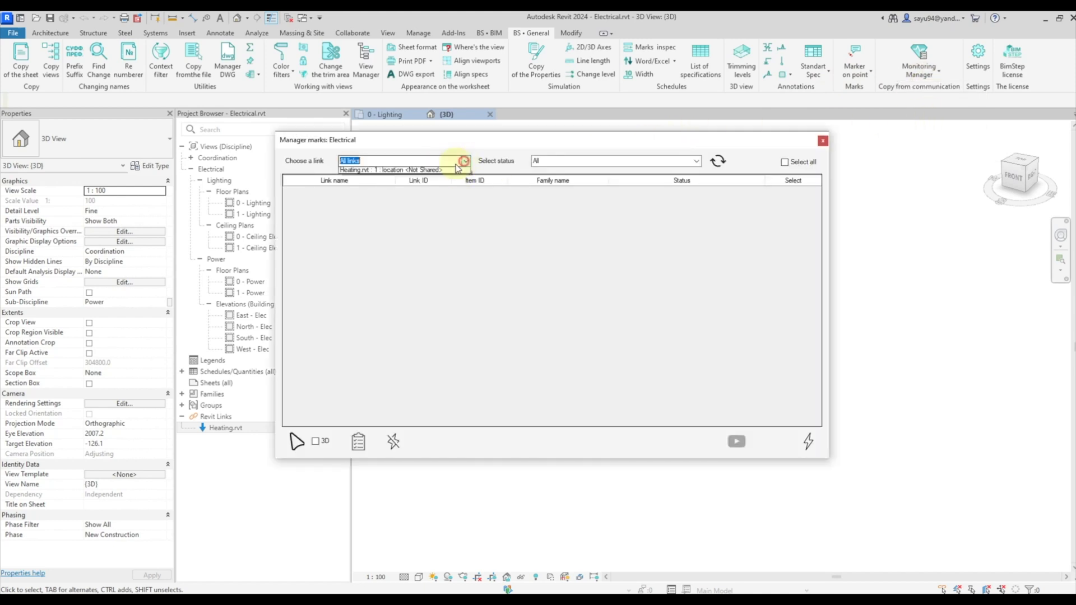
pyautogui.click(415, 186)
pyautogui.moveTo(482, 147); pyautogui.dragTo(370, 127)
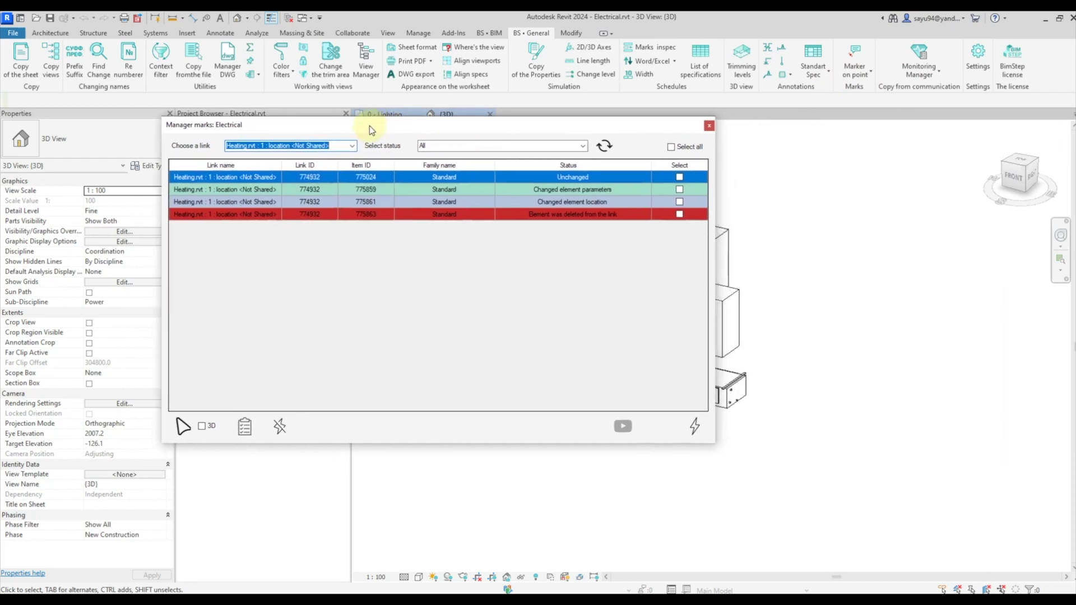
# Review the unchanged boiler entry, then select the boiler with changed parameters.
pyautogui.click(442, 193)
pyautogui.click(455, 179)
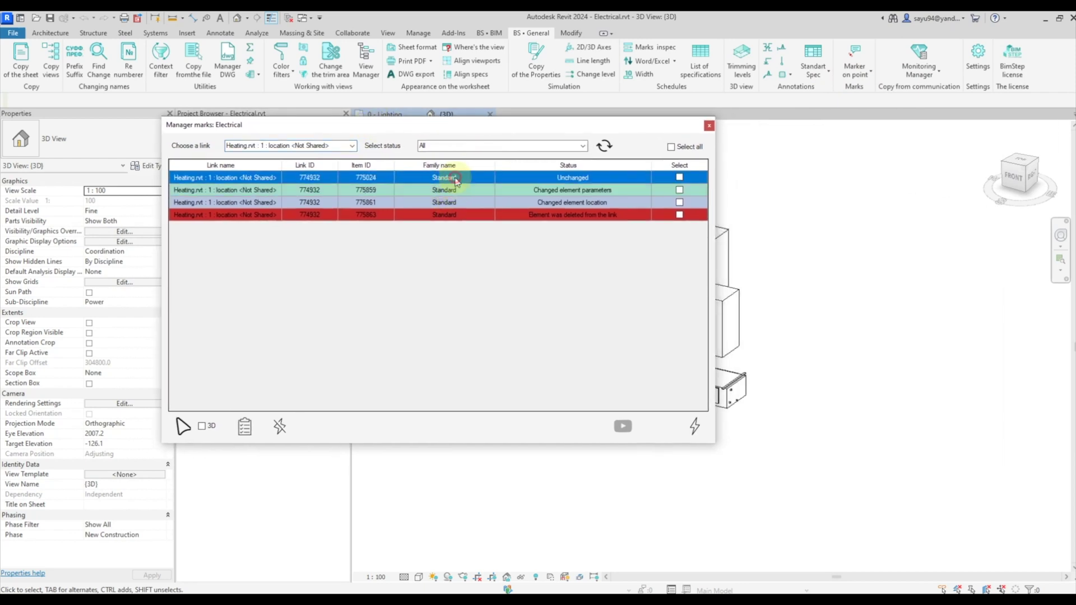
pyautogui.moveTo(476, 126); pyautogui.dragTo(188, 96)
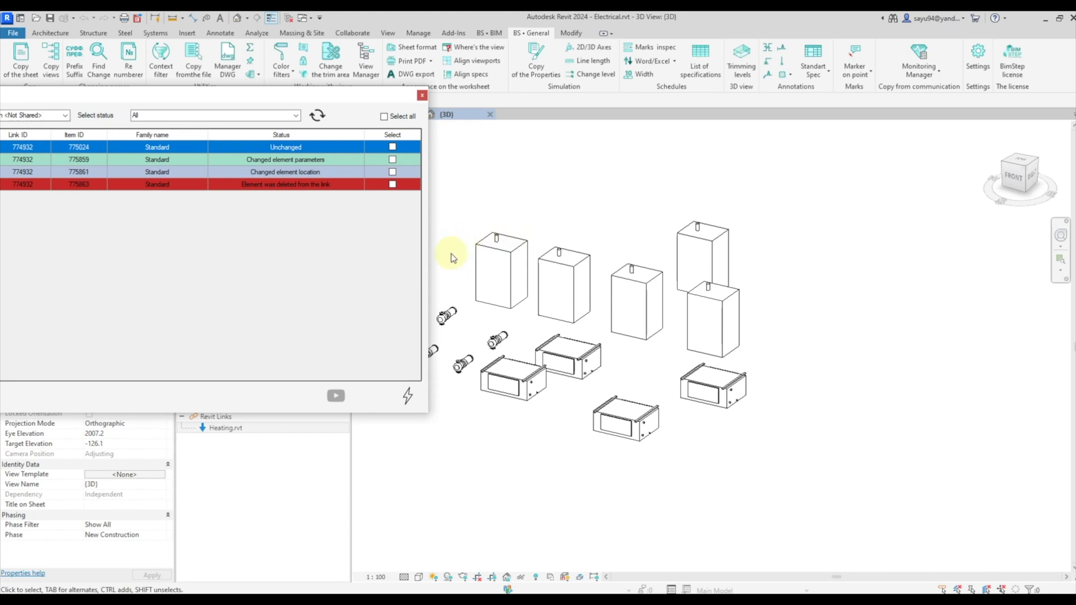
pyautogui.moveTo(289, 95); pyautogui.dragTo(435, 99)
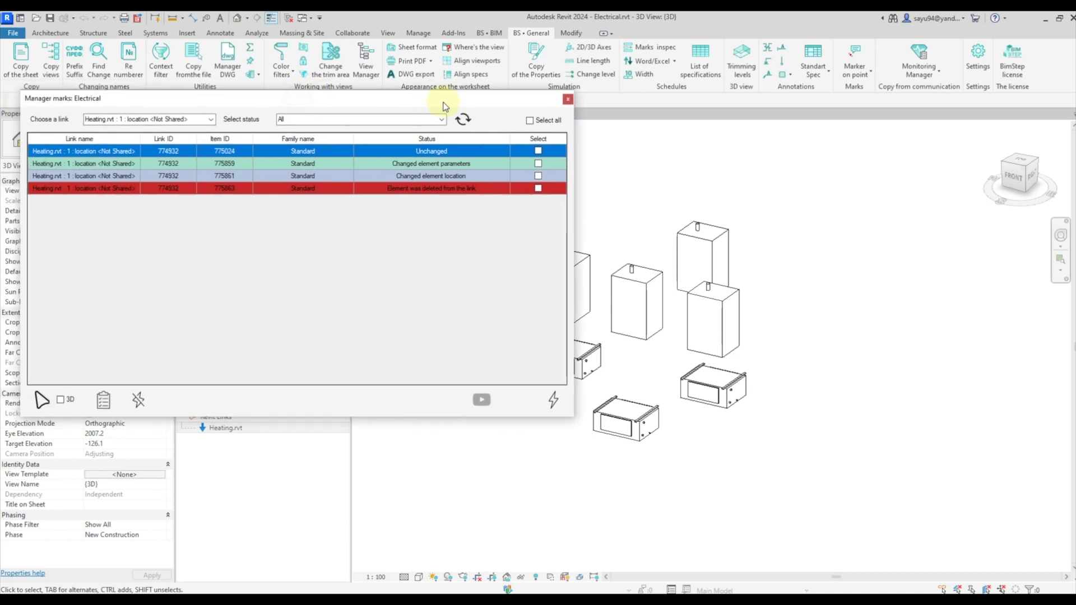
pyautogui.click(396, 164)
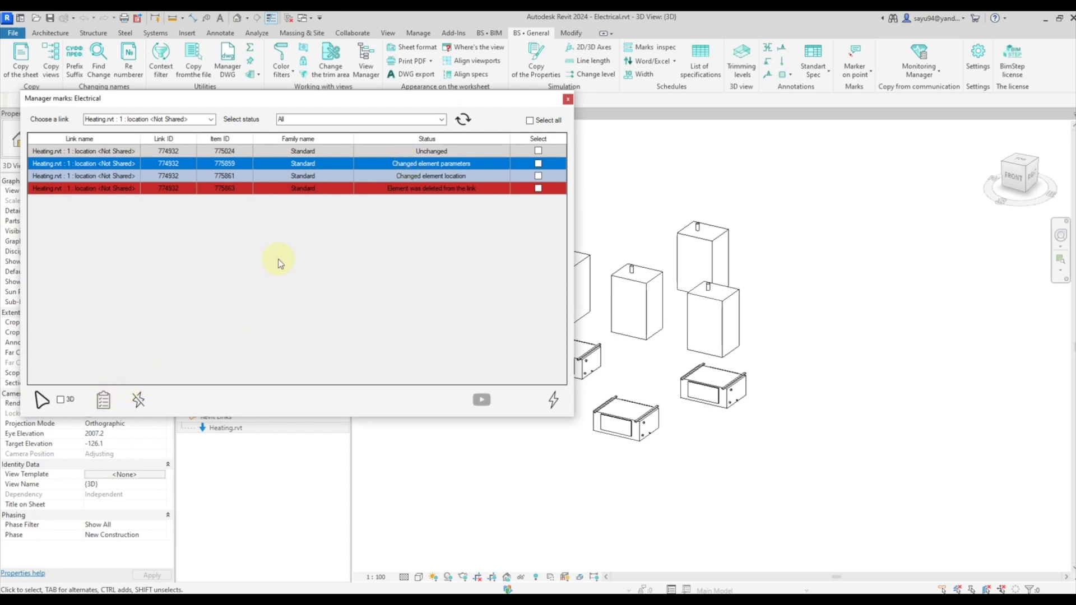
# View the Mark change from 2 to 200, then check the relocated and deleted boiler entries.
pyautogui.click(104, 400)
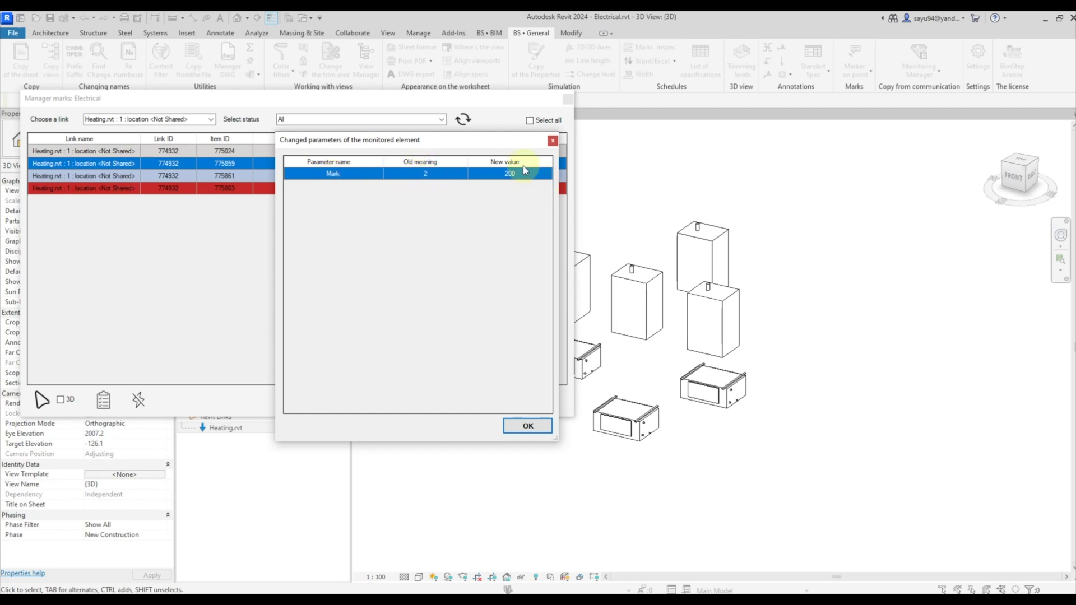
pyautogui.click(533, 429)
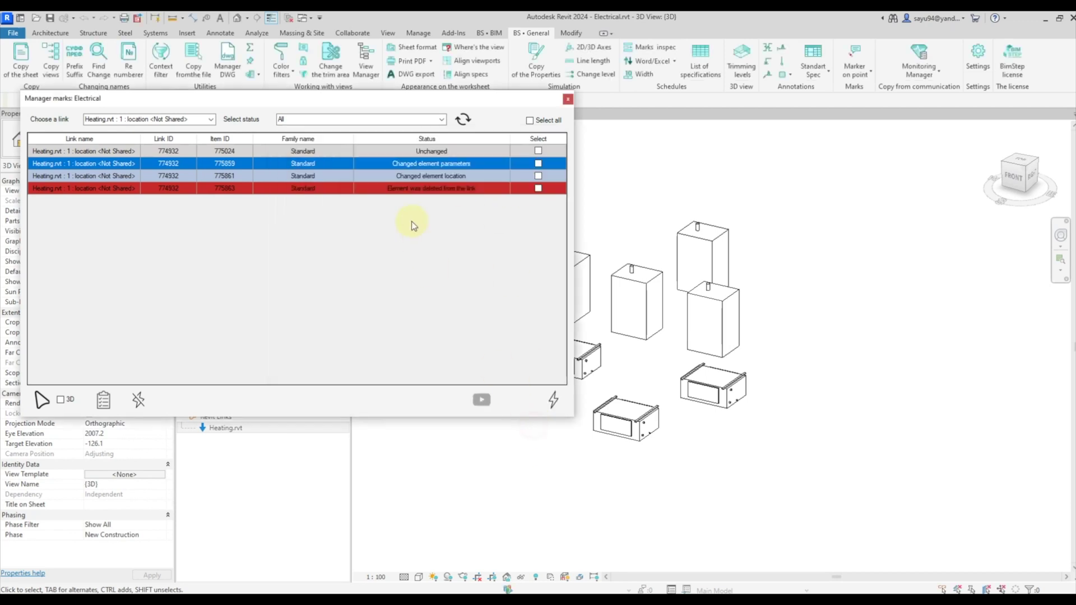
pyautogui.click(405, 176)
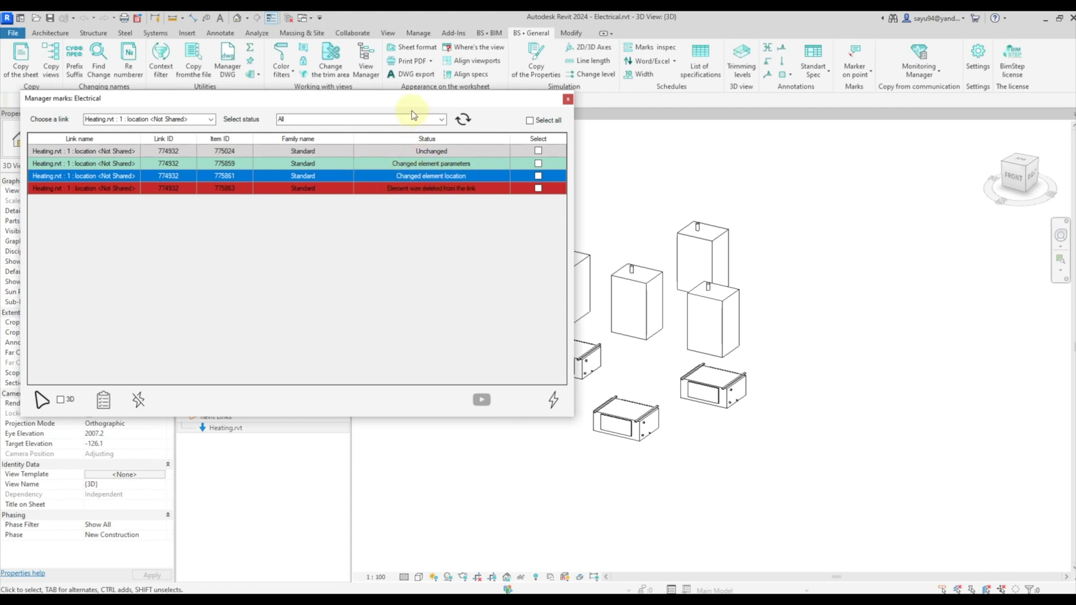
pyautogui.moveTo(403, 99); pyautogui.dragTo(303, 98)
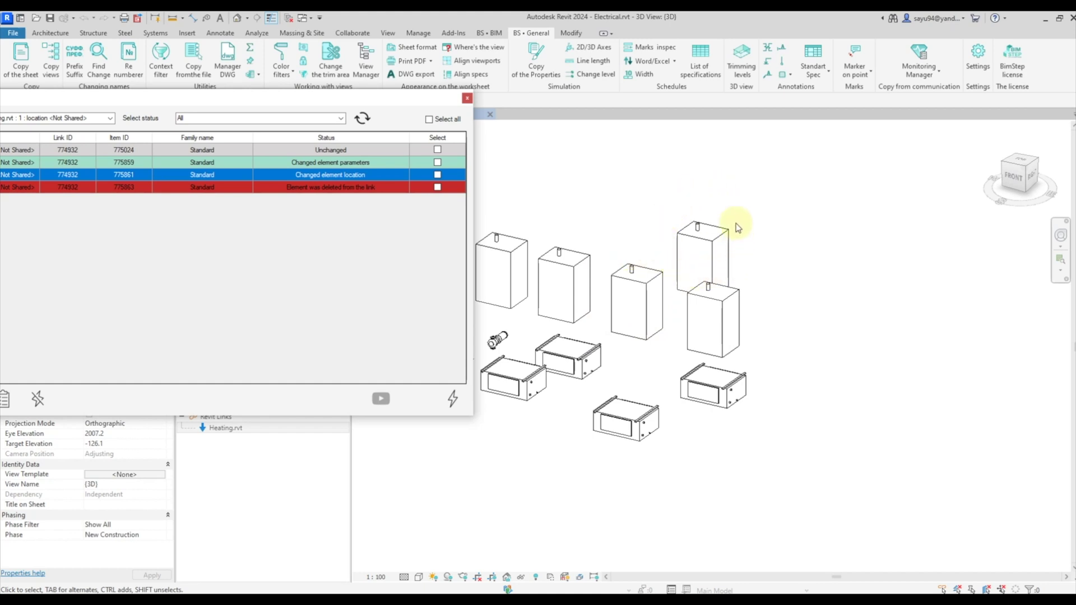
pyautogui.moveTo(258, 99); pyautogui.dragTo(477, 110)
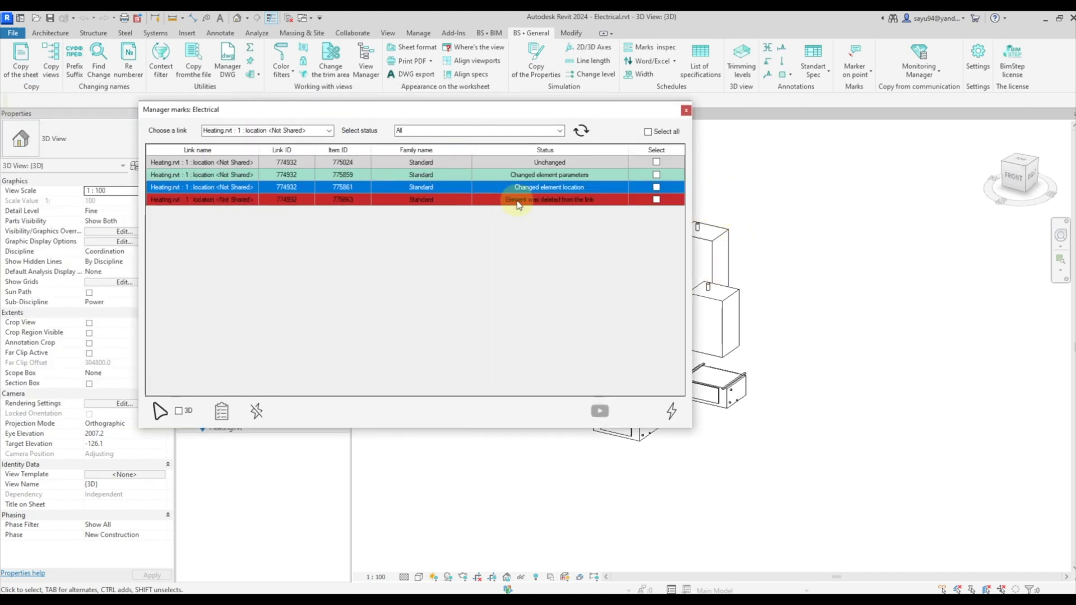
pyautogui.click(540, 200)
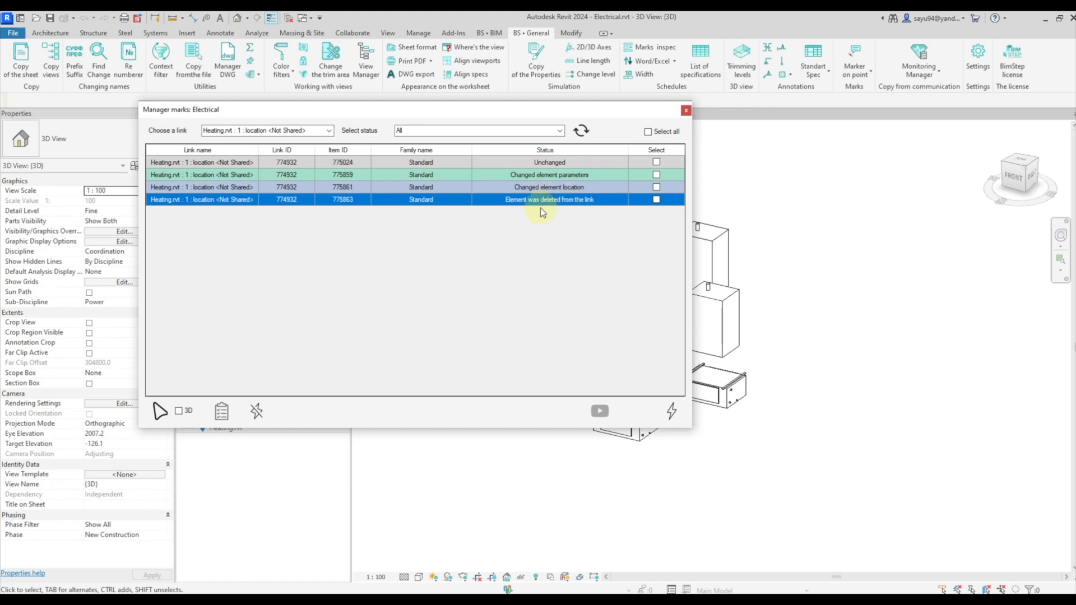
# Select all monitored boilers, sync them, and confirm deleting the one removed from the link.
pyautogui.click(656, 174)
pyautogui.click(657, 175)
pyautogui.click(657, 186)
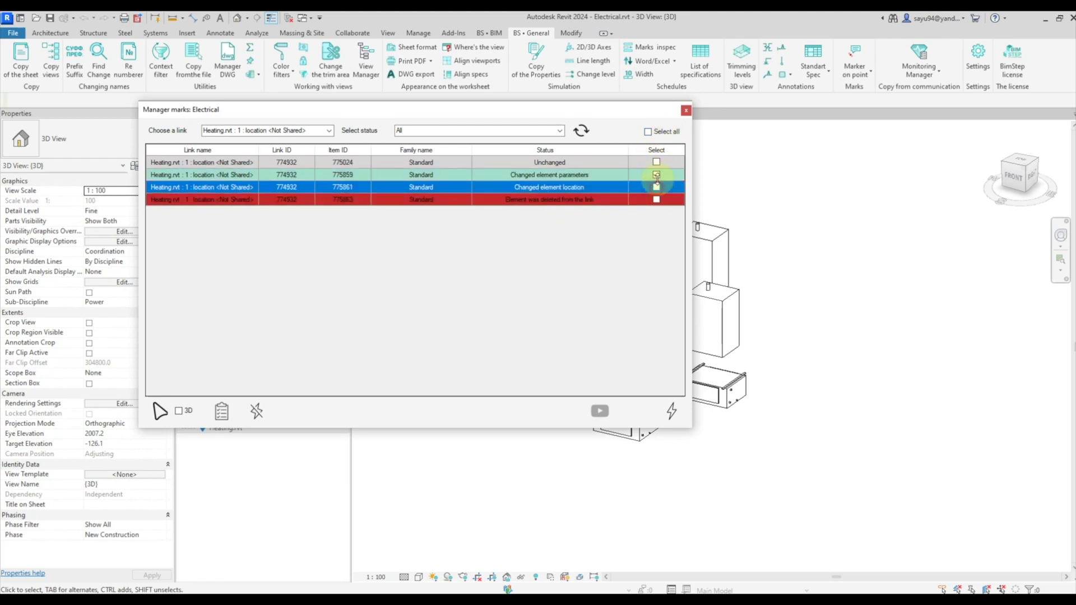
pyautogui.click(657, 175)
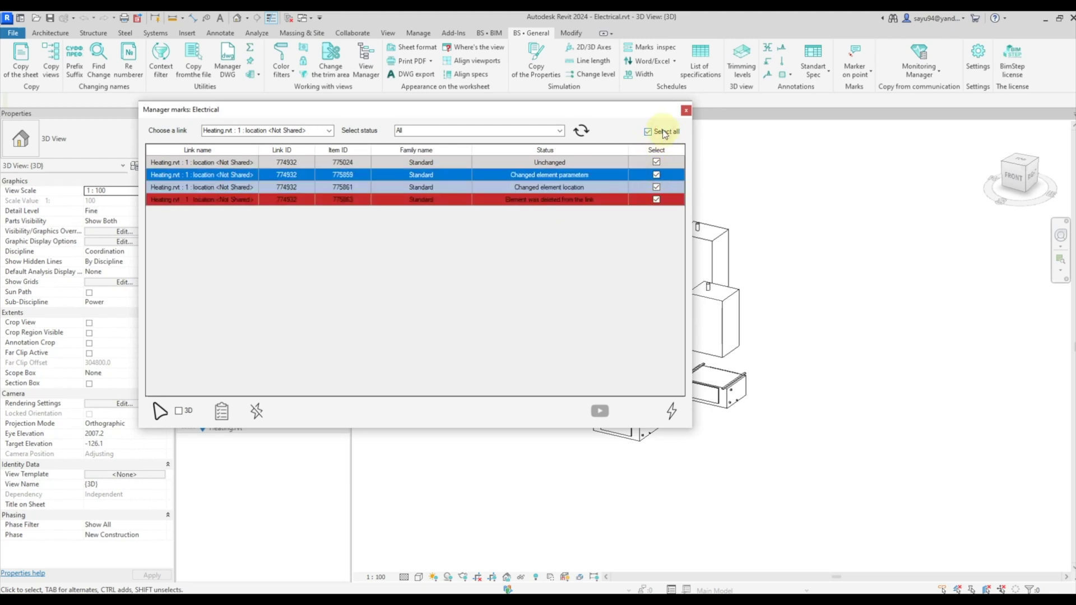
pyautogui.click(673, 415)
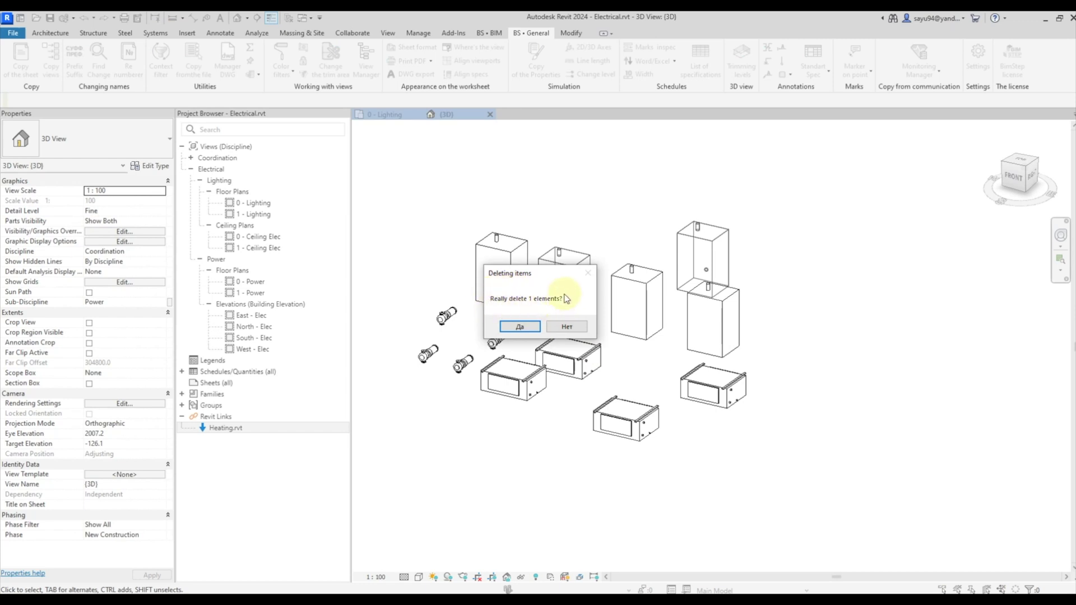
pyautogui.click(513, 326)
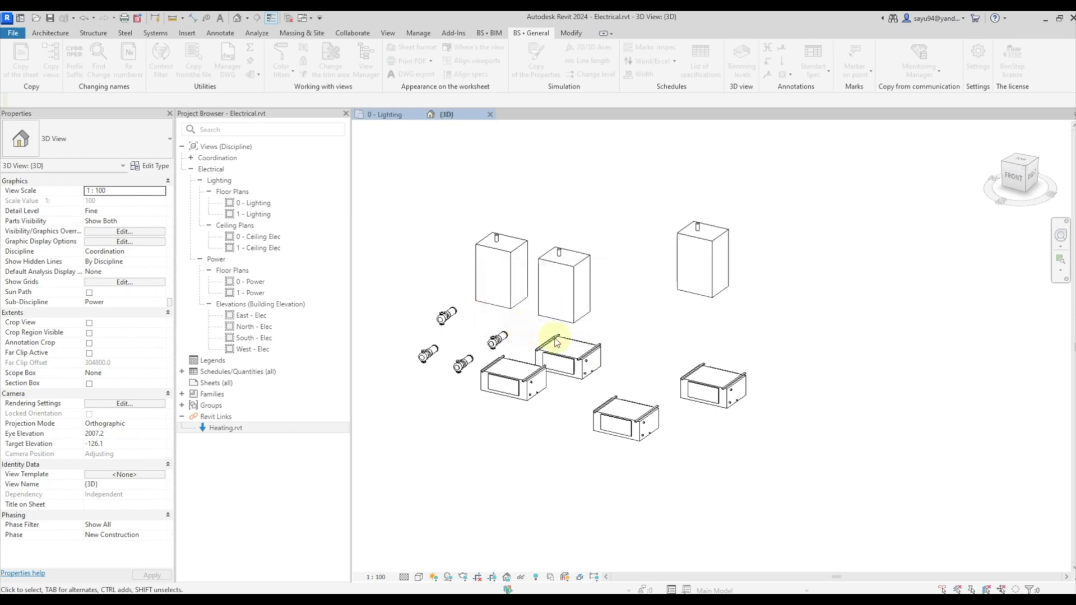
pyautogui.keyDown('shift'); pyautogui.moveTo(644, 259); pyautogui.dragTo(603, 375, button='middle'); pyautogui.keyUp('shift')
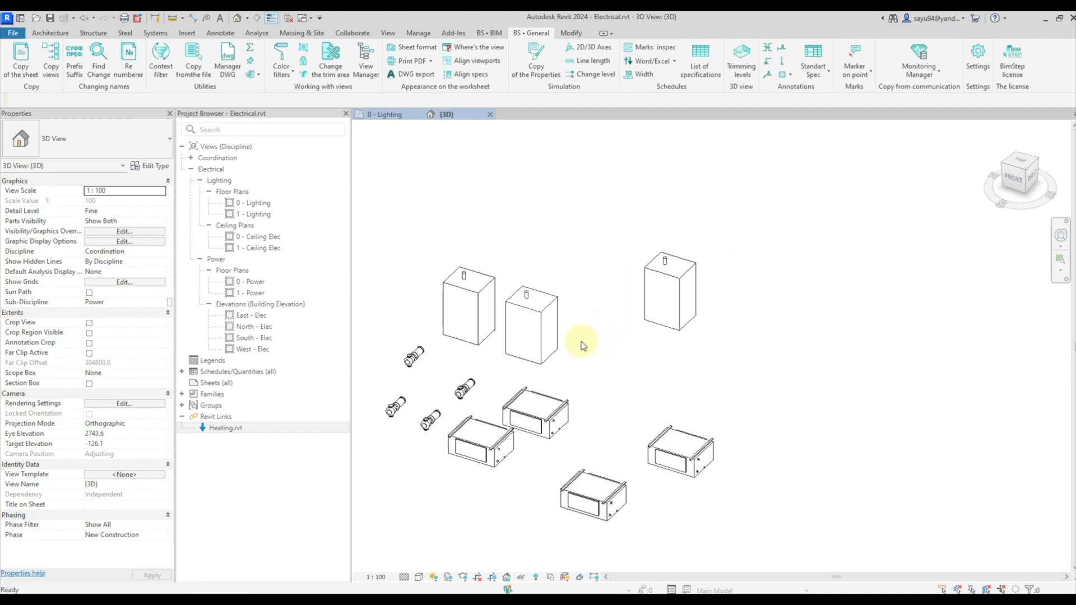
pyautogui.click(660, 331)
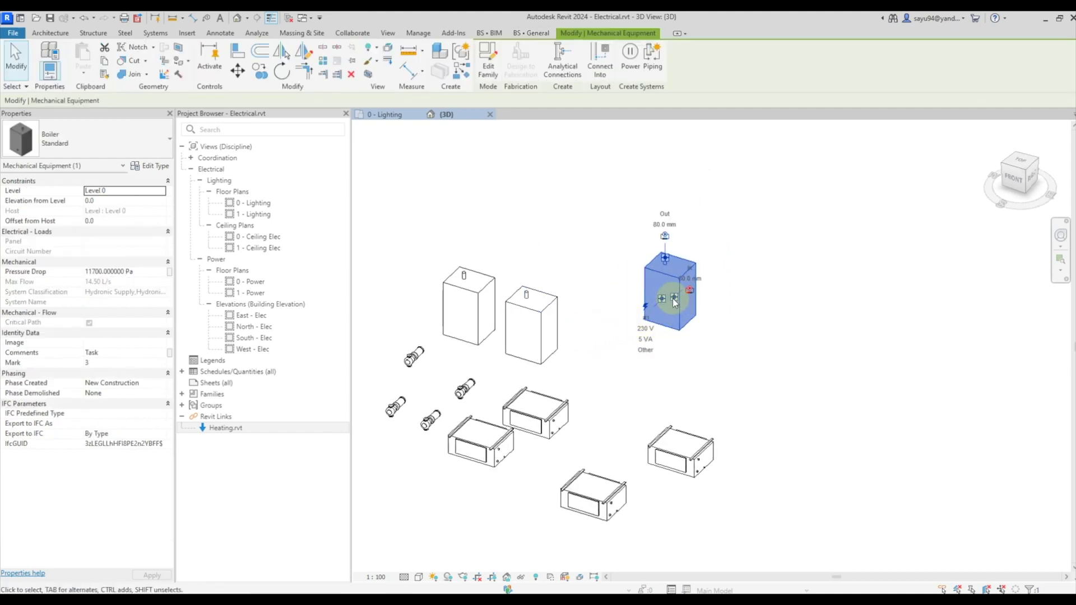
pyautogui.click(583, 316)
pyautogui.click(551, 332)
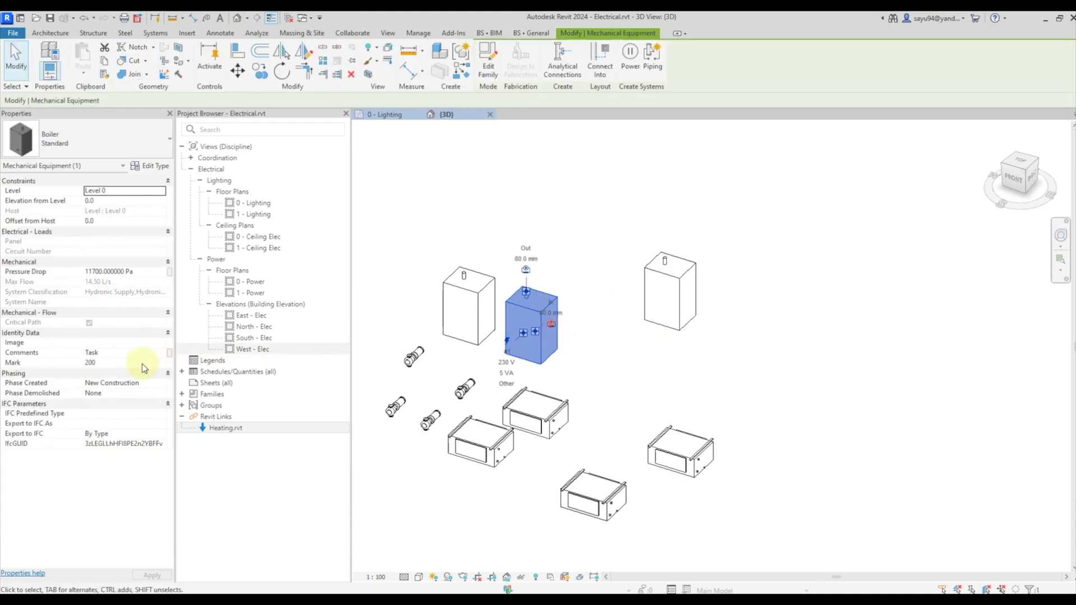
pyautogui.click(120, 362)
pyautogui.click(120, 363)
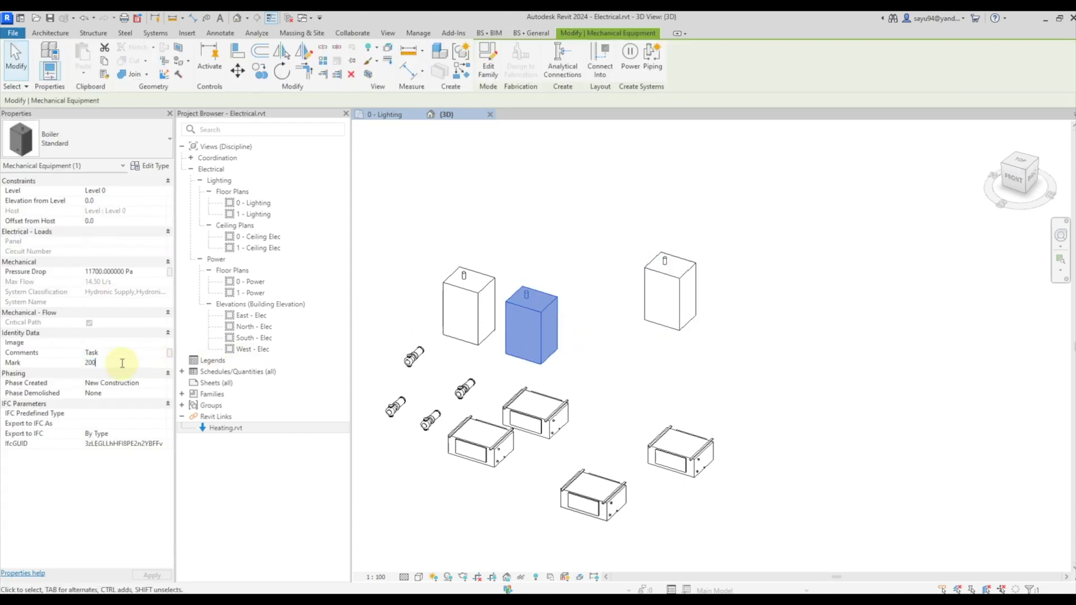
pyautogui.click(473, 317)
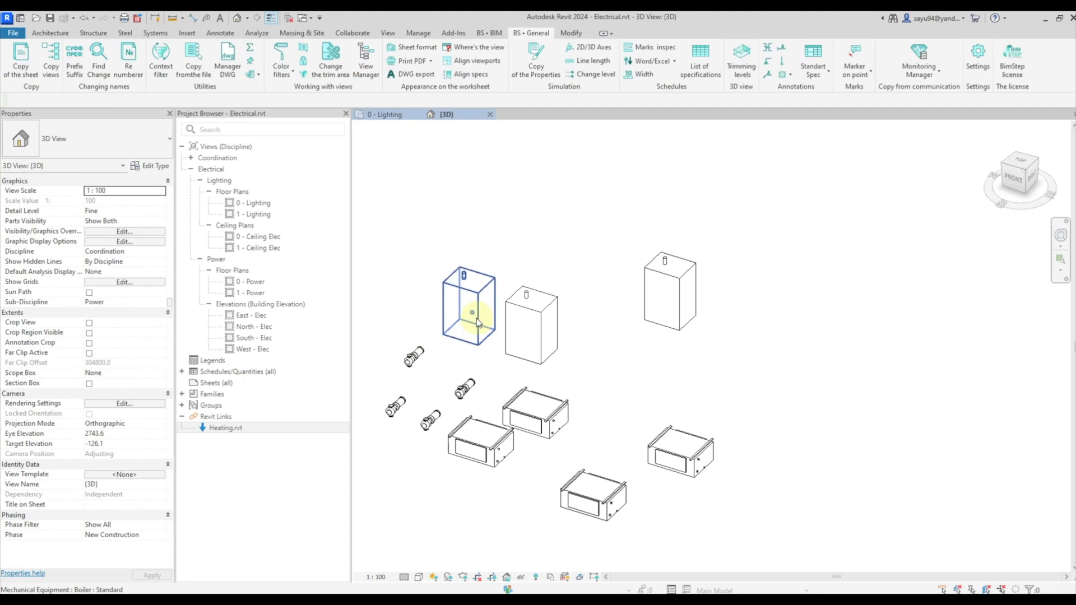
pyautogui.click(476, 321)
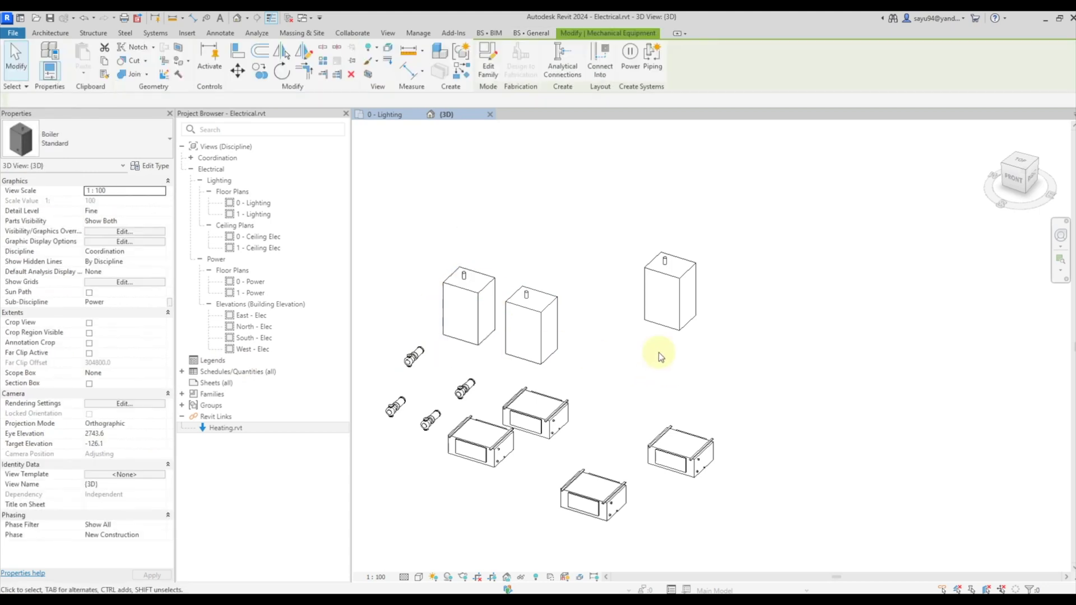
pyautogui.moveTo(629, 333); pyautogui.dragTo(719, 418)
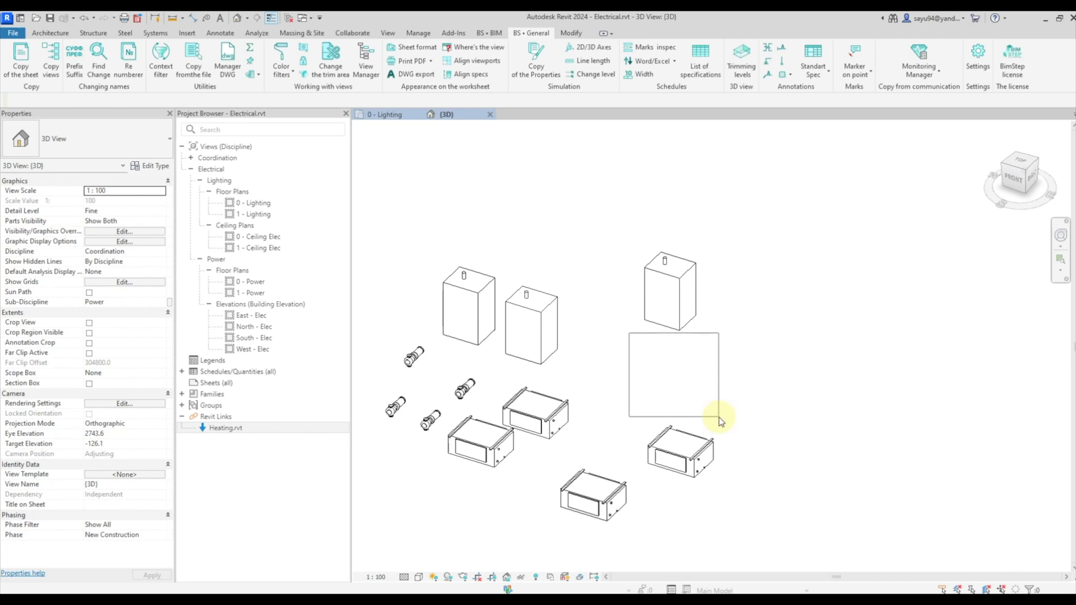
pyautogui.moveTo(721, 421); pyautogui.dragTo(719, 420)
# Open the Monitoring Manager and locate the first monitored Heating boiler in the model.
pyautogui.click(909, 73)
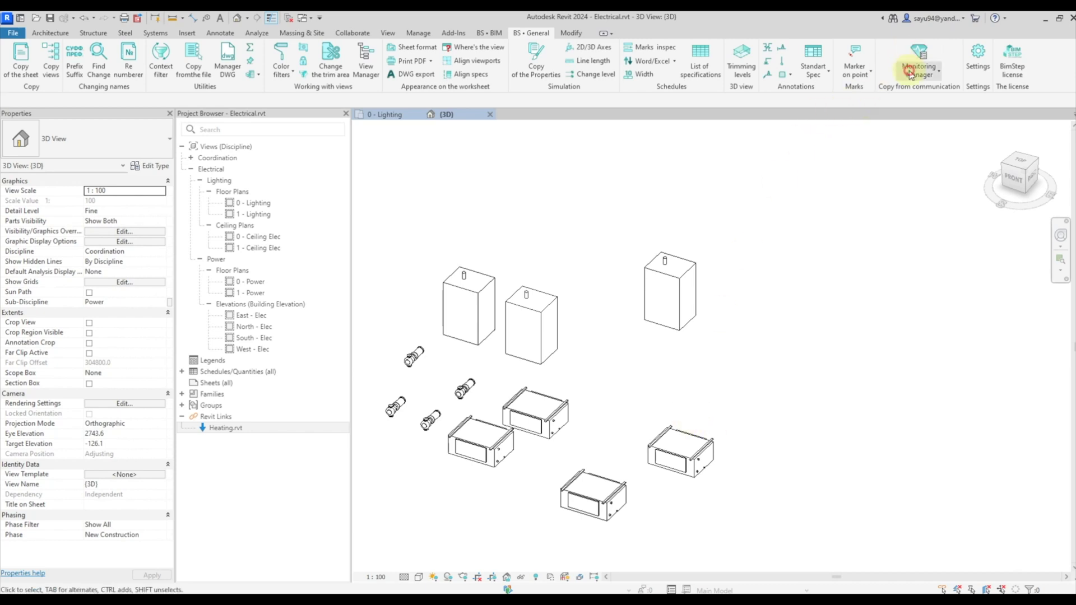
pyautogui.click(942, 139)
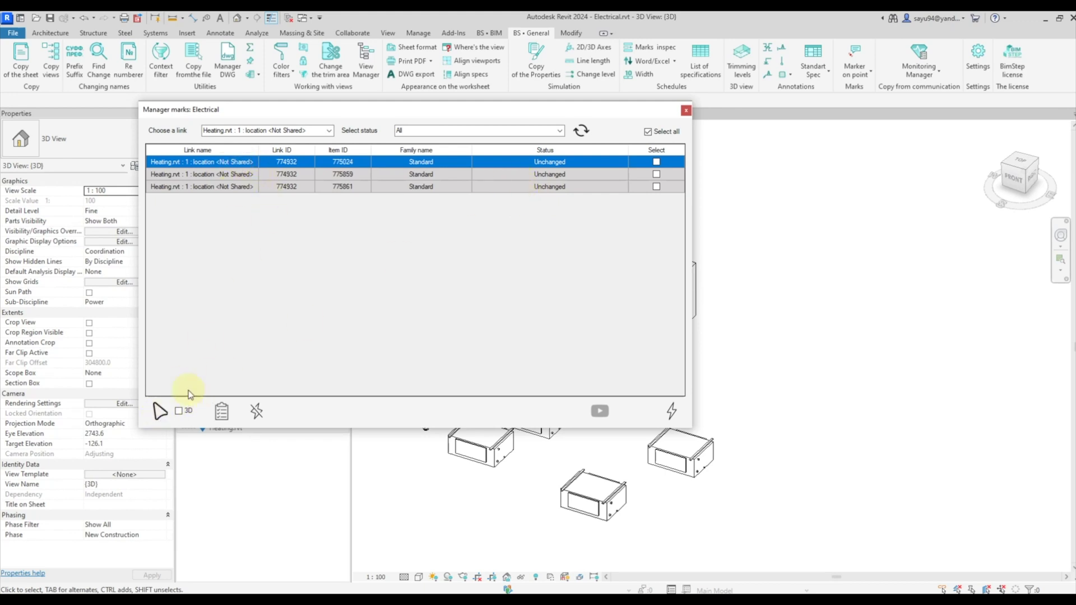
pyautogui.click(159, 412)
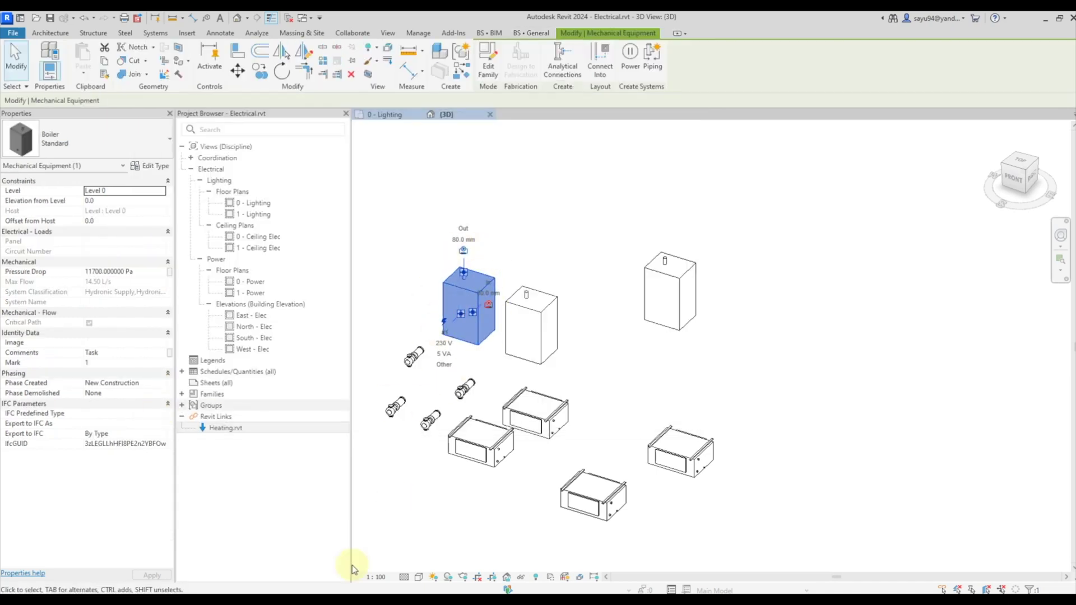
# Check the selected boiler for parameter changes, confirming all three boilers show Unchanged.
pyautogui.click(406, 579)
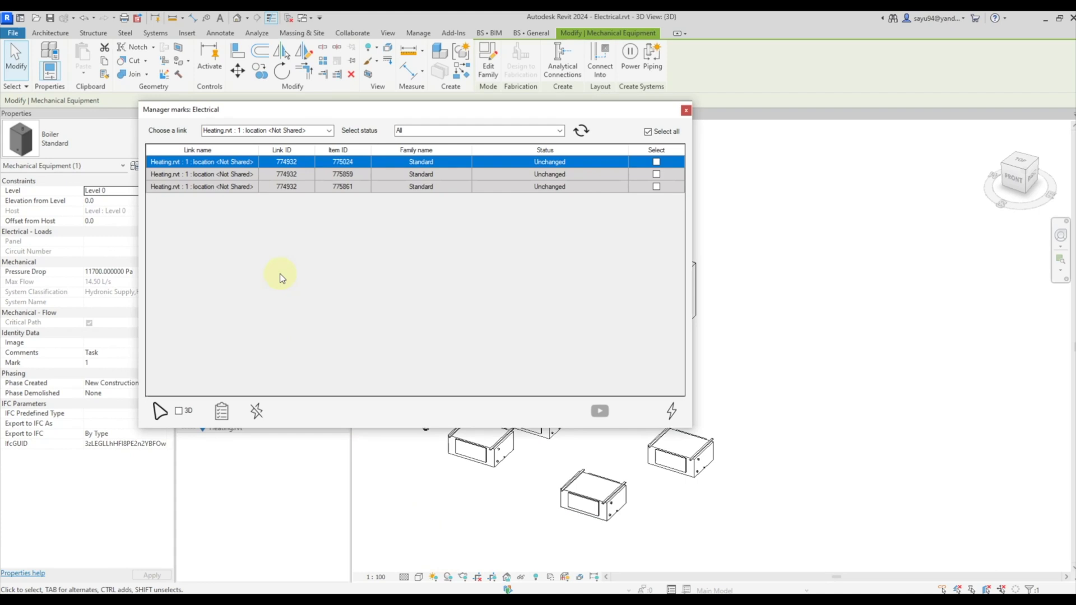
pyautogui.click(222, 415)
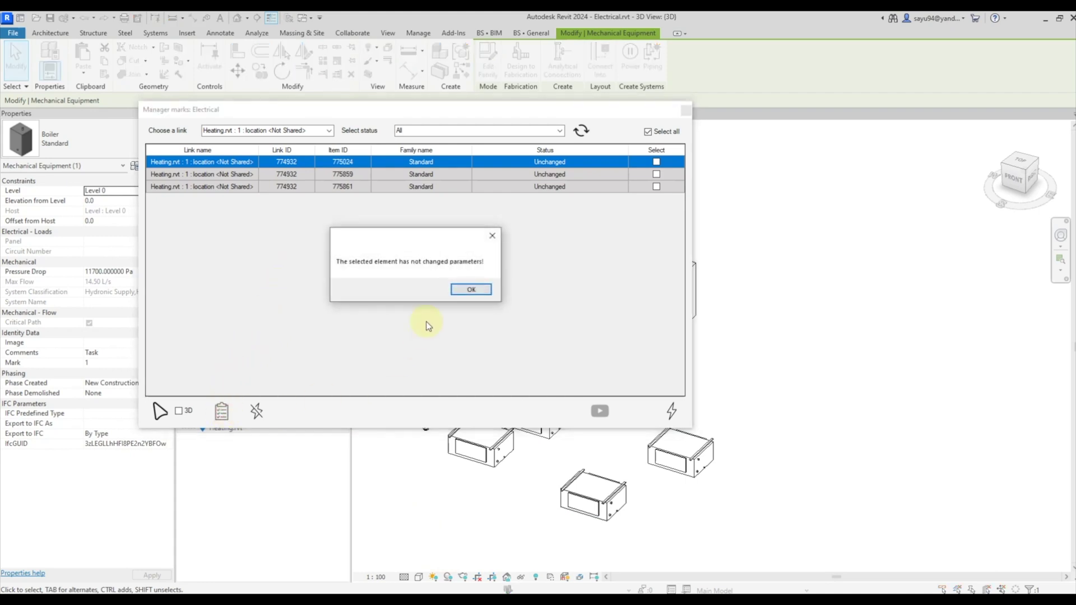
pyautogui.click(471, 289)
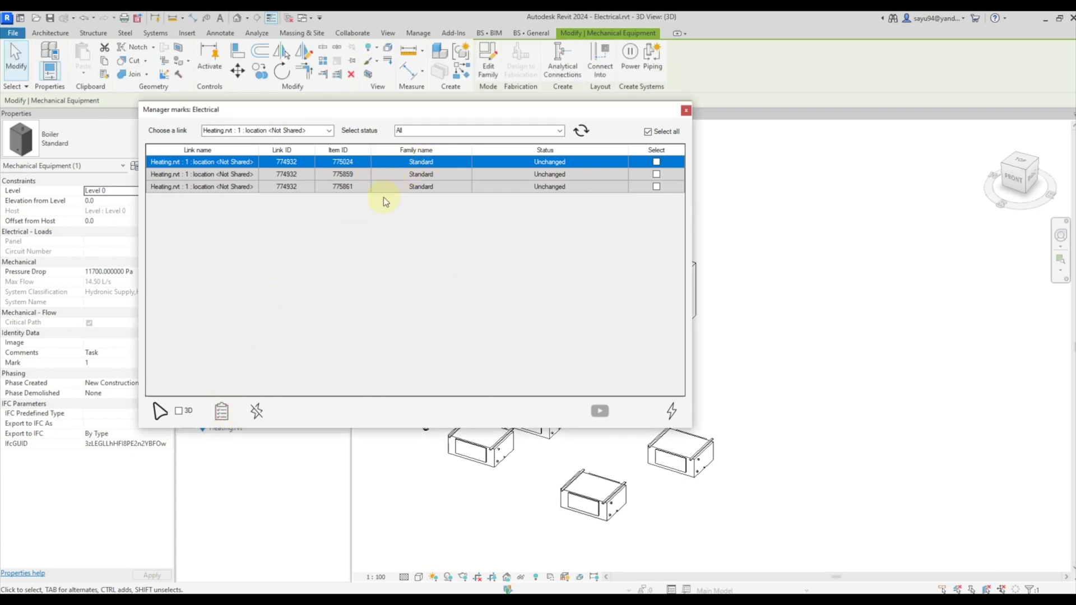
# Remove monitoring from the left boiler and verify that only two boilers remain listed.
pyautogui.click(257, 414)
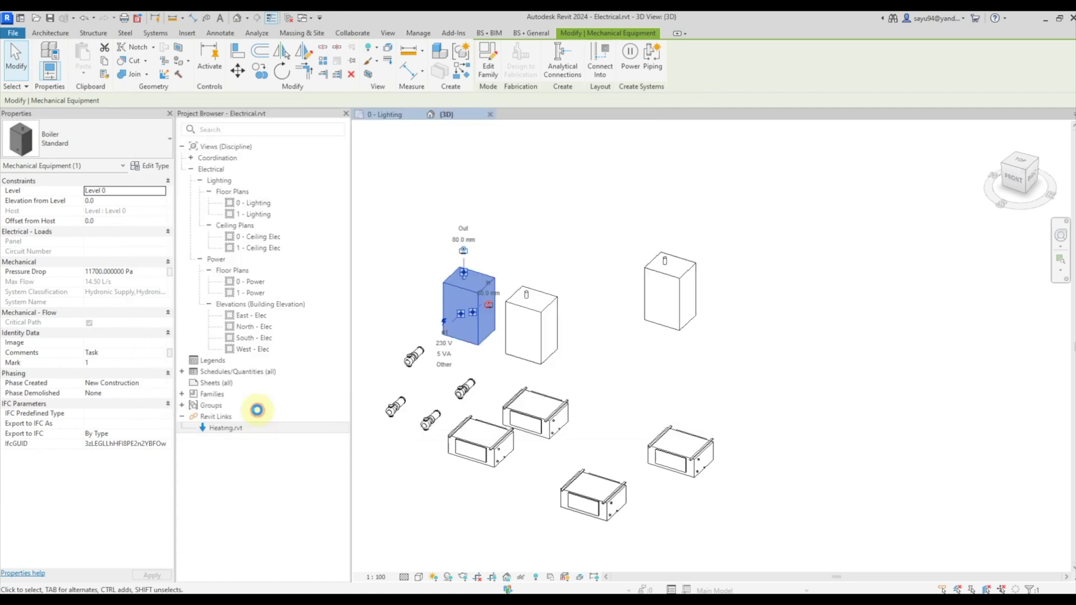
pyautogui.press('Return')
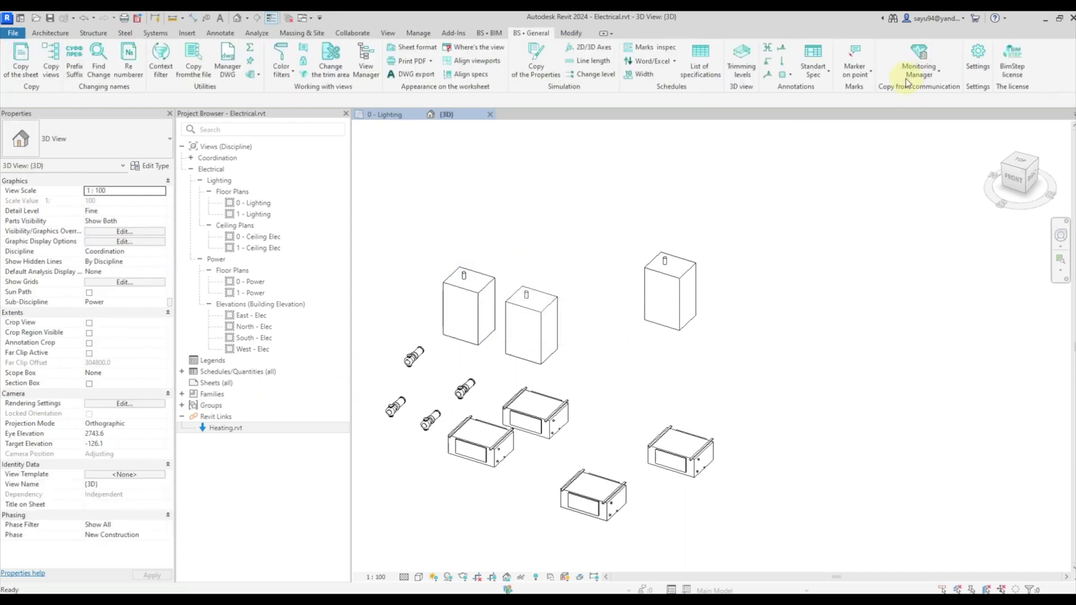
pyautogui.click(919, 65)
pyautogui.click(914, 117)
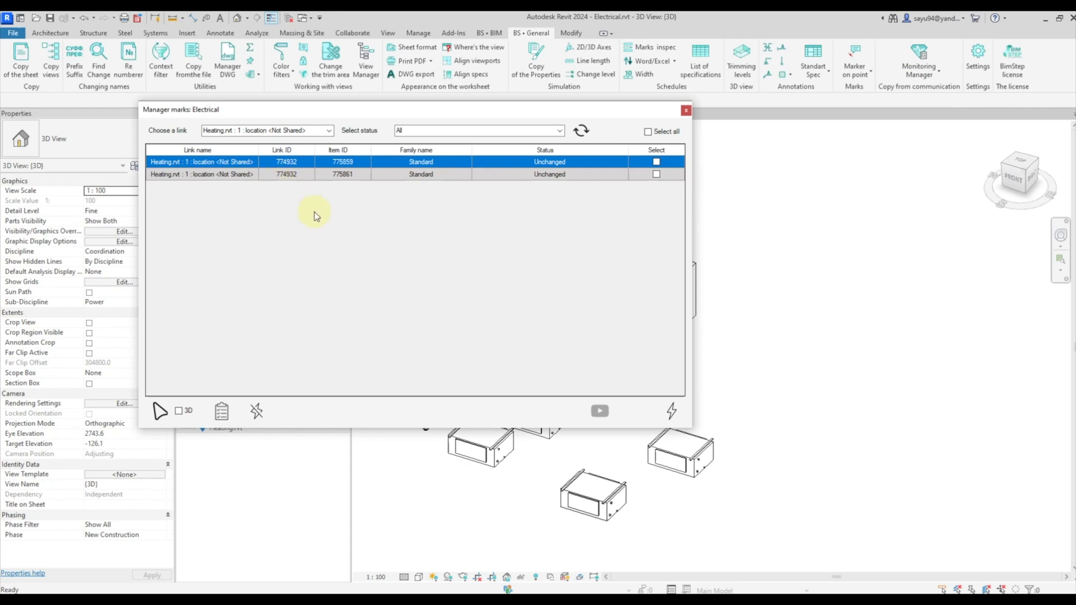
pyautogui.click(686, 110)
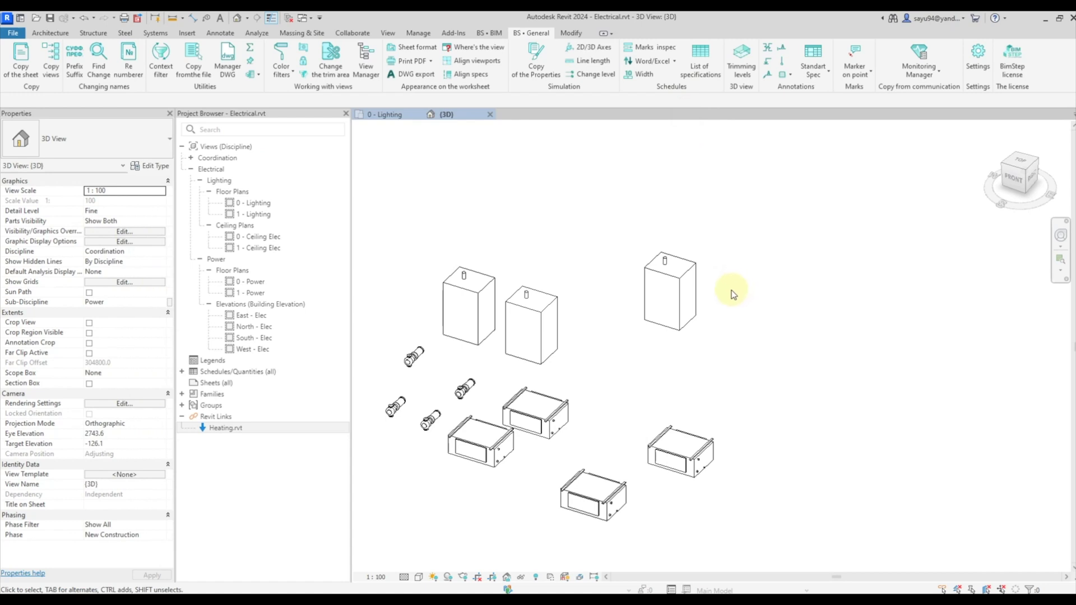
pyautogui.scroll(-2, 739, 306)
pyautogui.scroll(1, 597, 387)
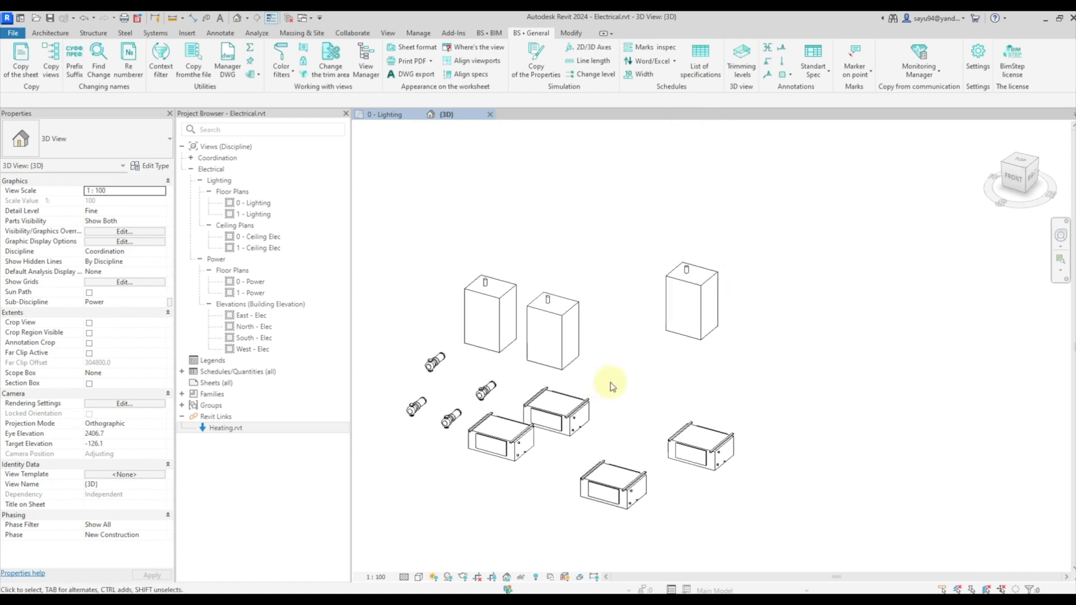